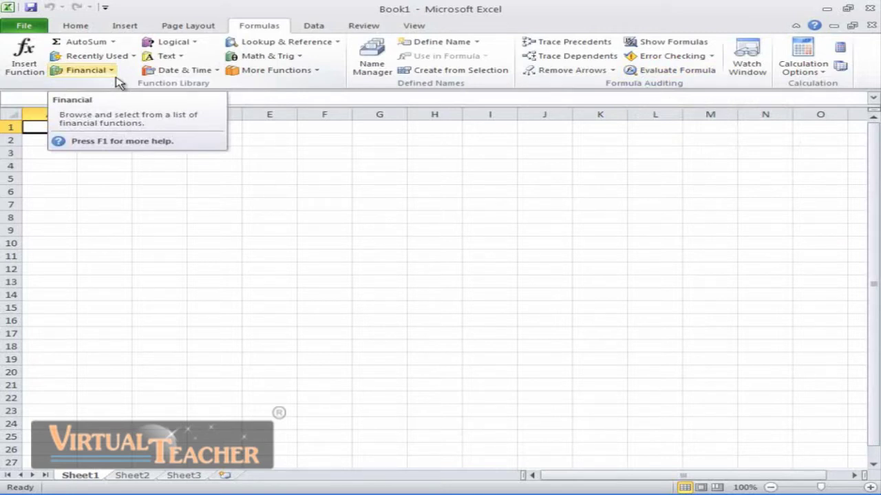
Look through the AutoSum functions and the list of recently used functions.
left_click(114, 42)
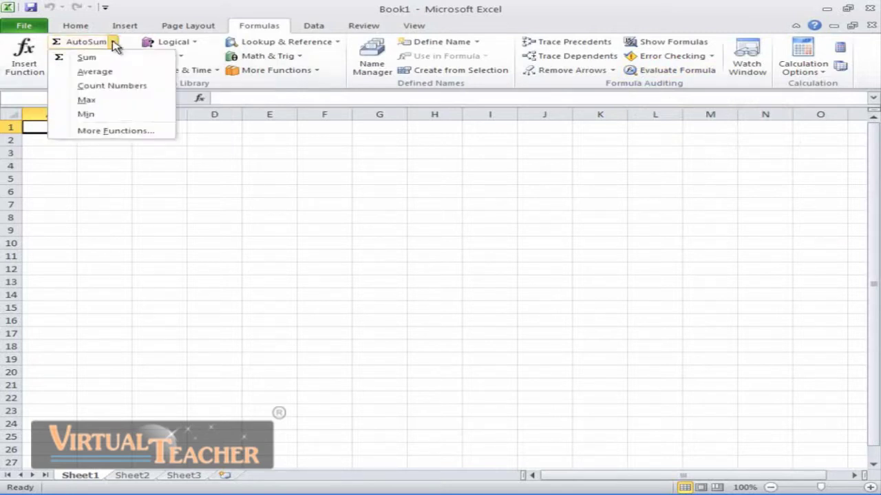
left_click(113, 42)
left_click(114, 42)
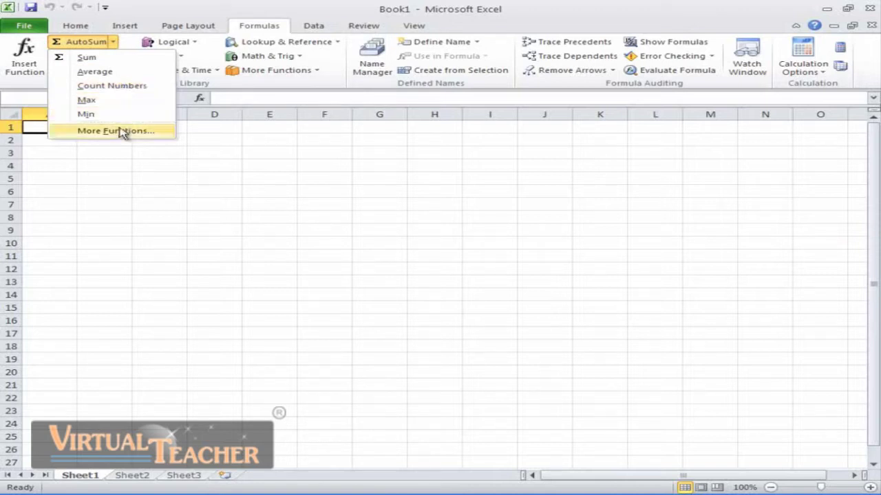
left_click(101, 58)
left_click(101, 58)
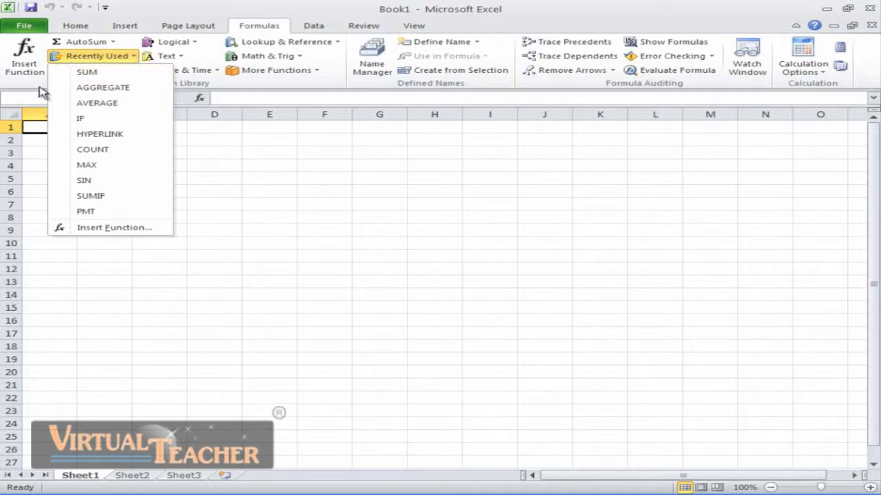
left_click(41, 91)
Browse the financial functions and inspect the arguments of the RECEIVED function without inserting it in cell A1.
left_click(85, 70)
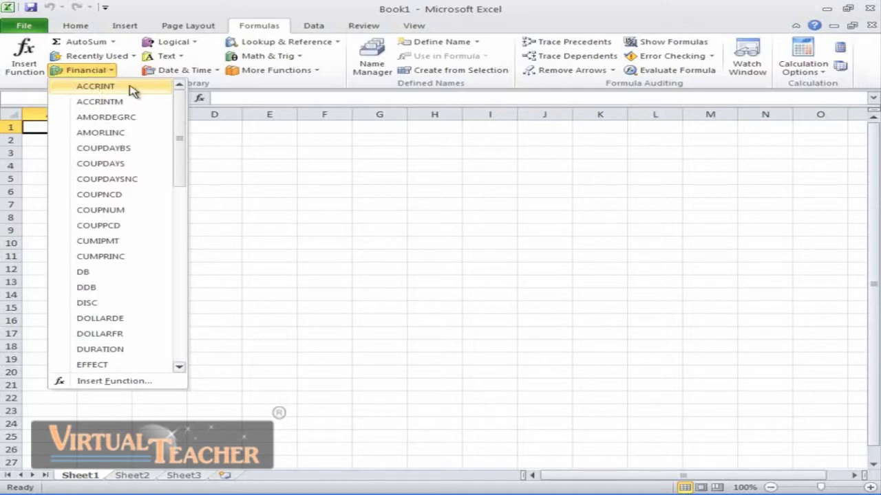
left_click_drag(181, 118, 154, 234)
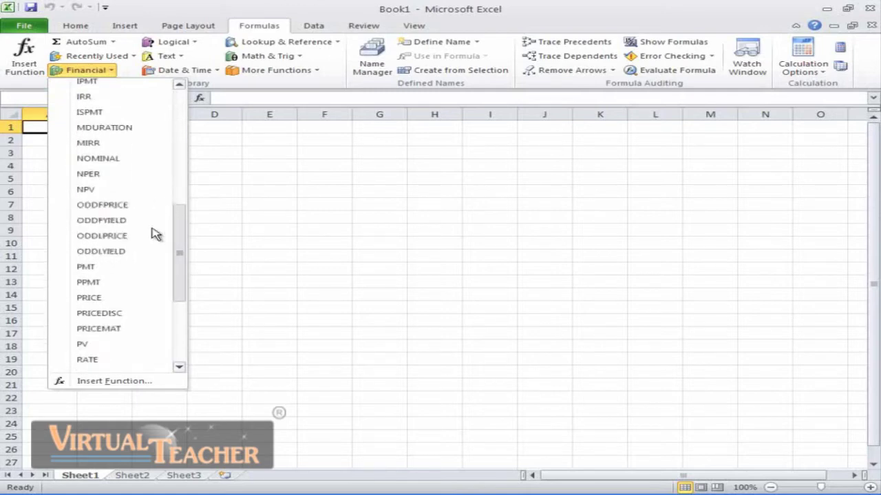
scroll(151, 235, "down", 3)
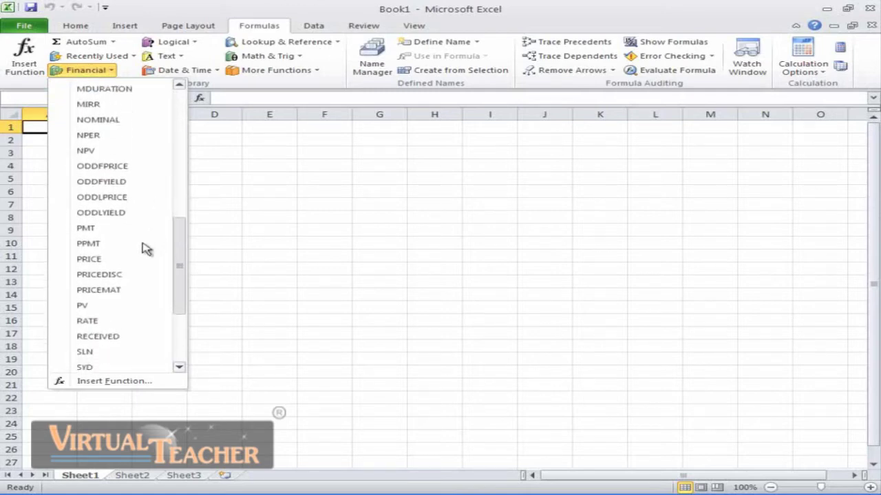
scroll(147, 249, "down", 3)
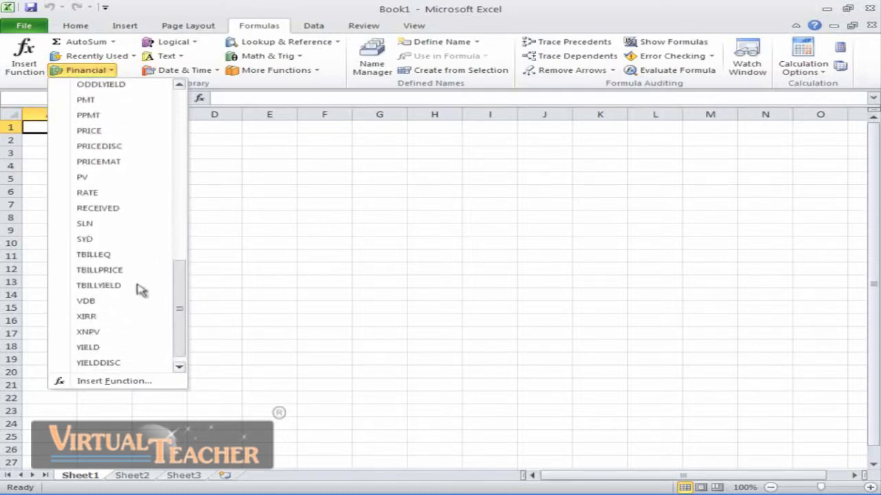
scroll(141, 289, "down", 1)
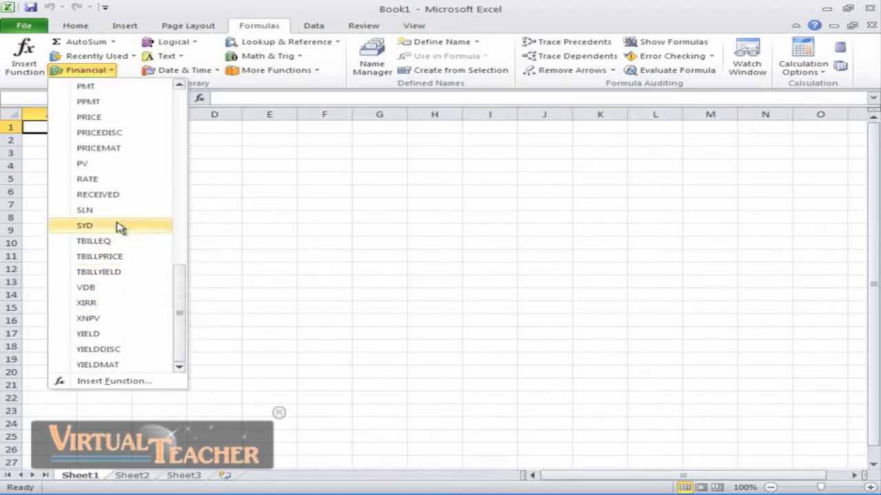
left_click(99, 195)
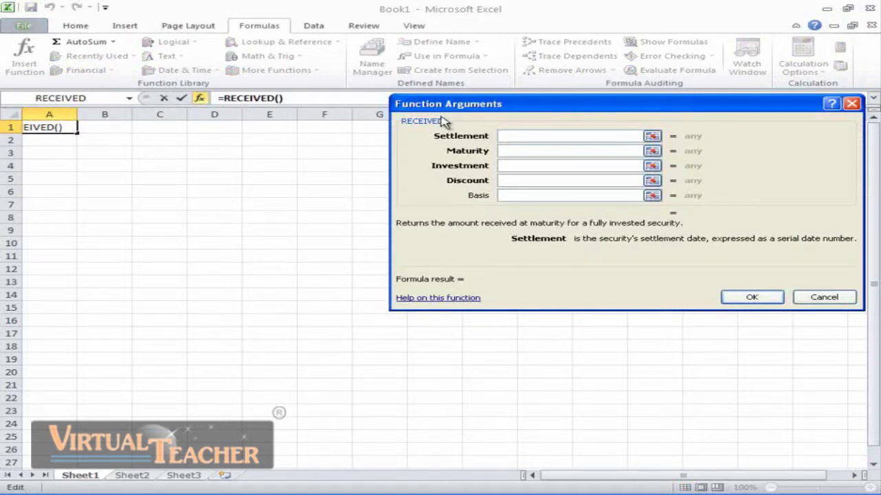
left_click_drag(434, 112, 315, 158)
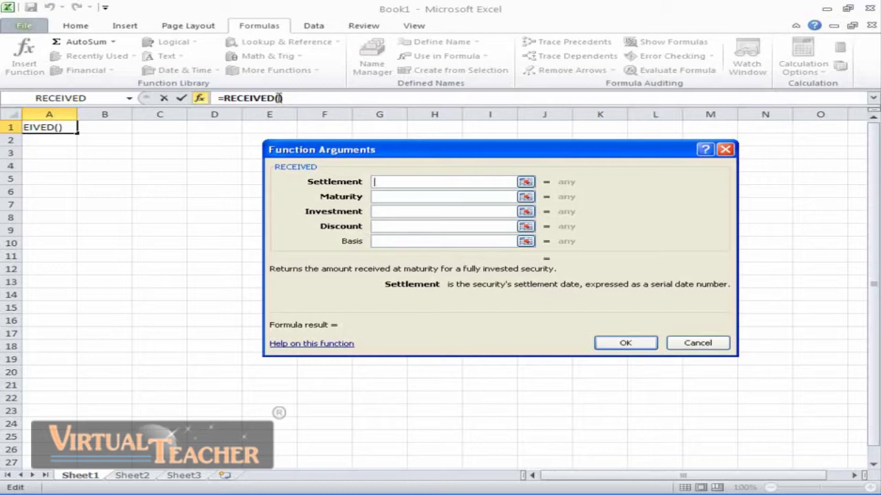
left_click(698, 343)
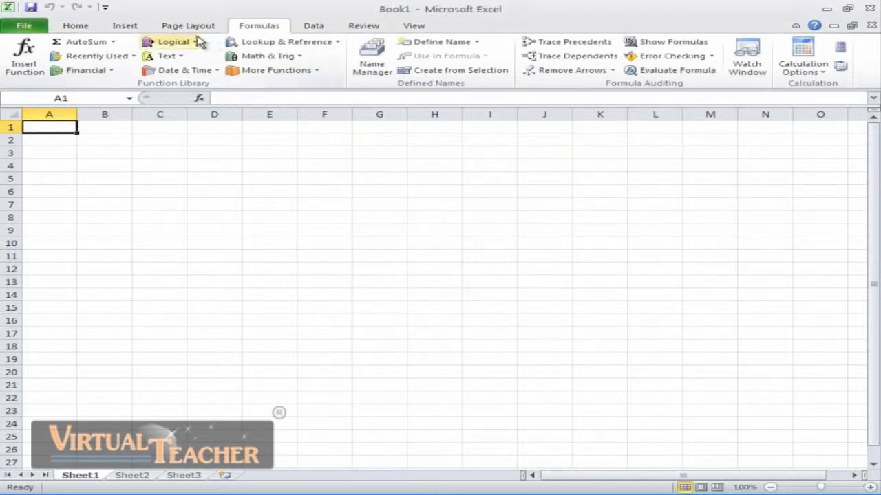
Look through the available logical, text, and date and time functions.
left_click(199, 41)
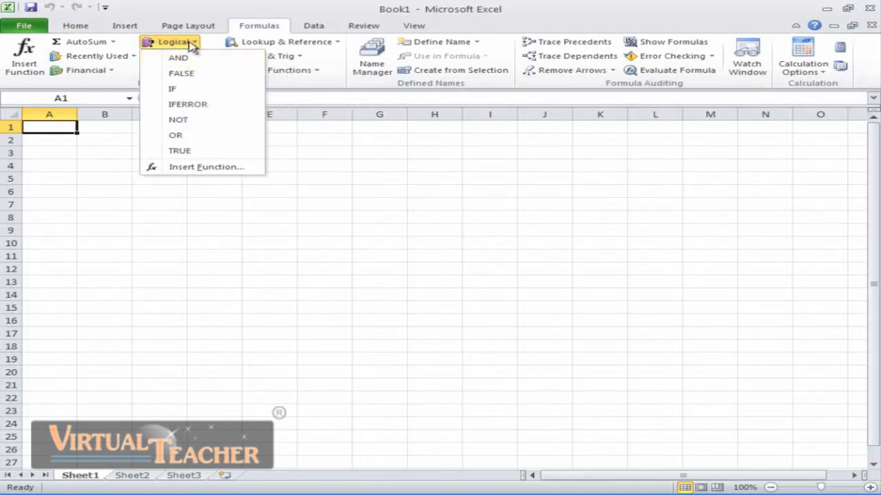
left_click(353, 35)
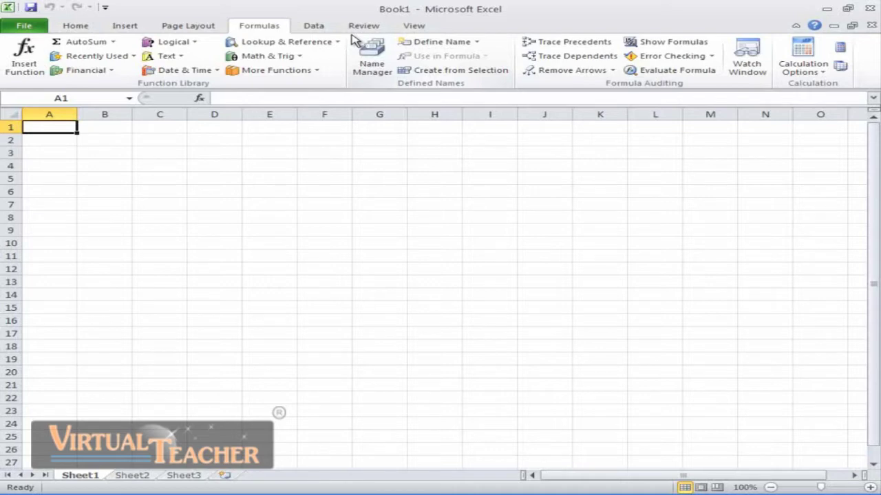
left_click(183, 57)
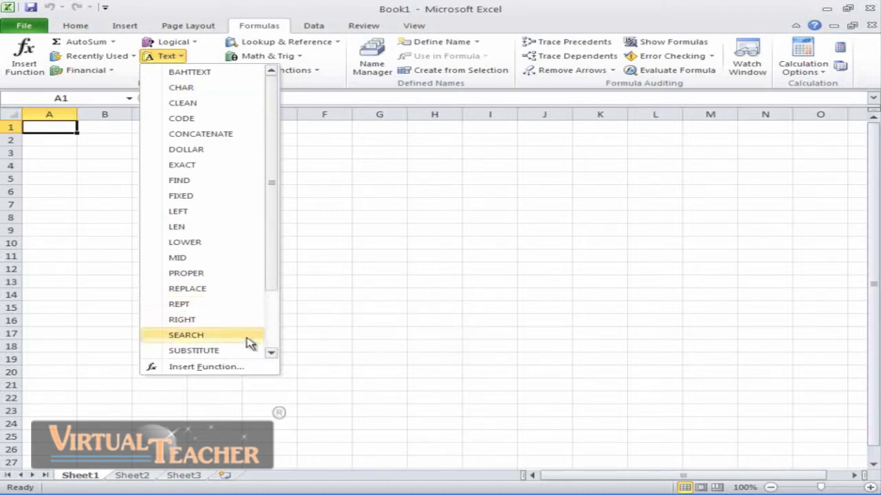
mouse_move(275, 279)
left_mouse_down()
mouse_move(269, 340)
mouse_move(260, 273)
left_mouse_up()
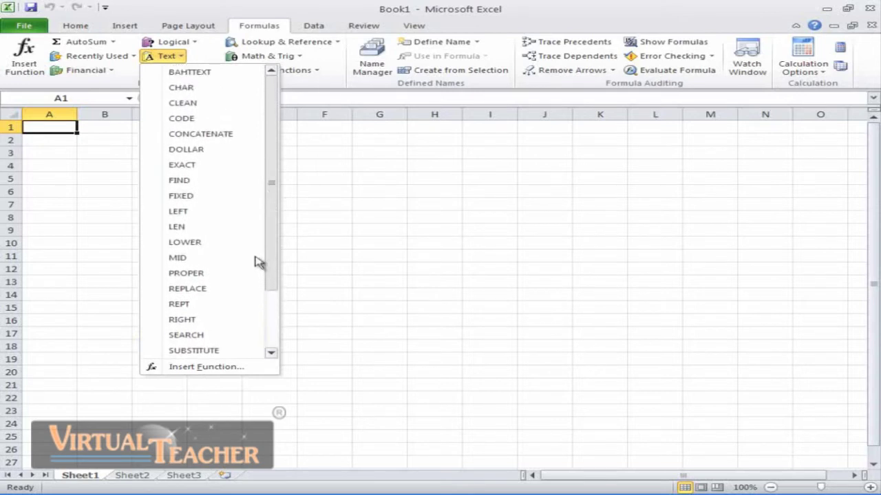
left_click(212, 71)
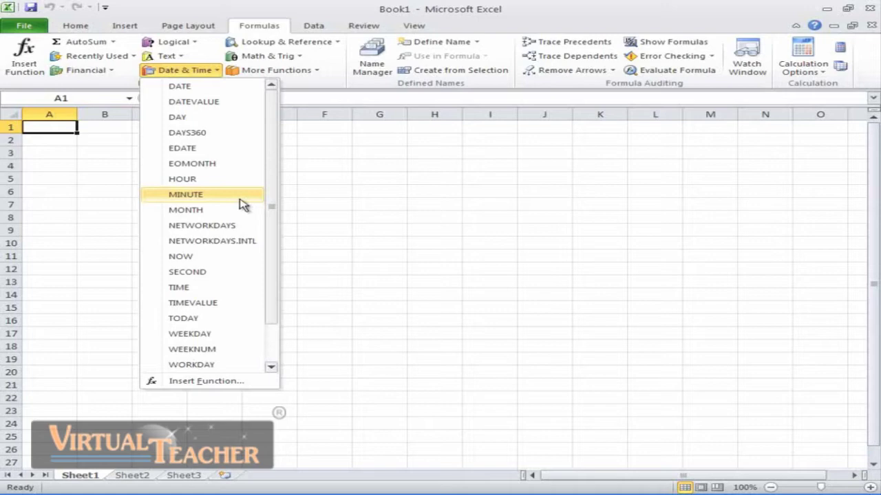
left_click(372, 28)
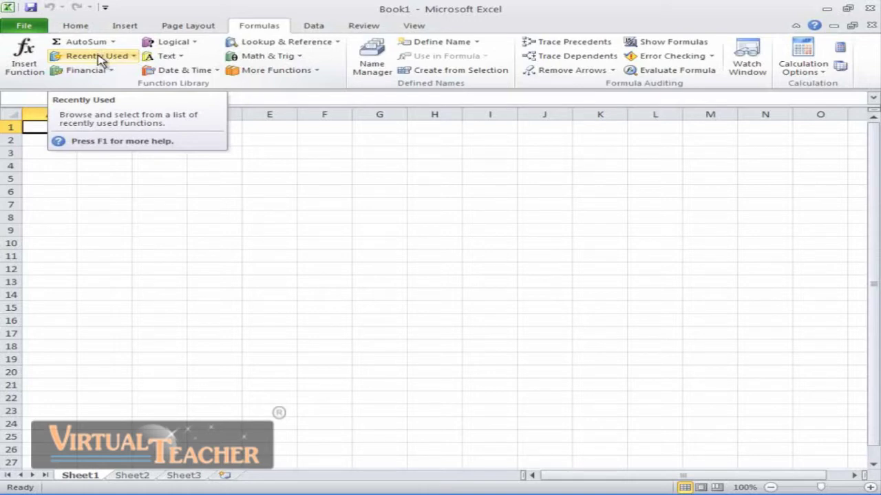
Look through the math and trigonometry functions and the additional categories, including the engineering and information functions.
left_click(305, 60)
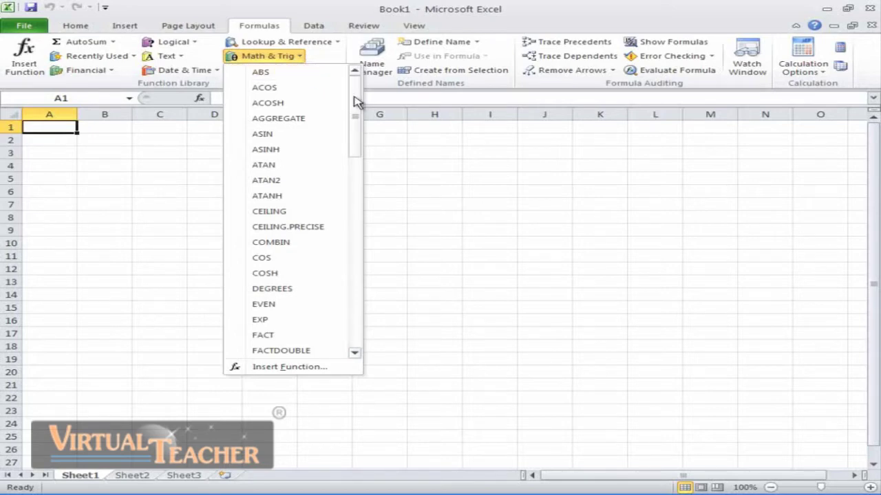
left_click_drag(353, 97, 285, 40)
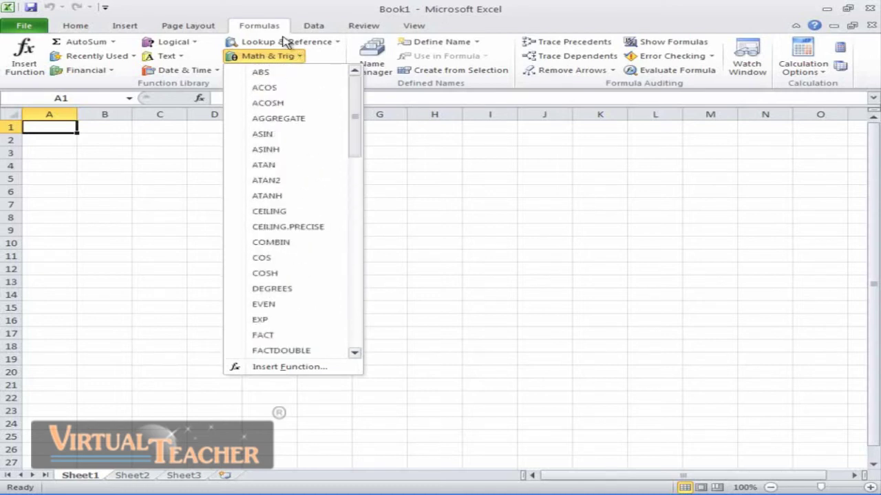
left_click(273, 26)
left_click(312, 71)
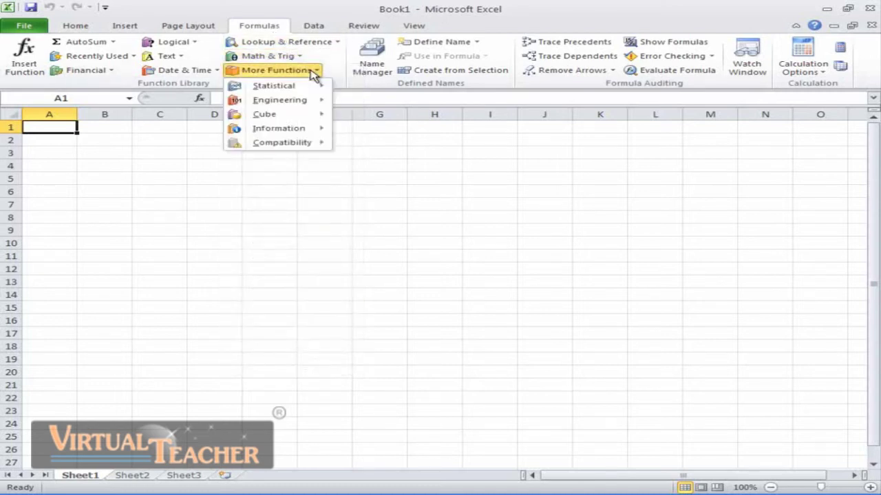
mouse_move(311, 86)
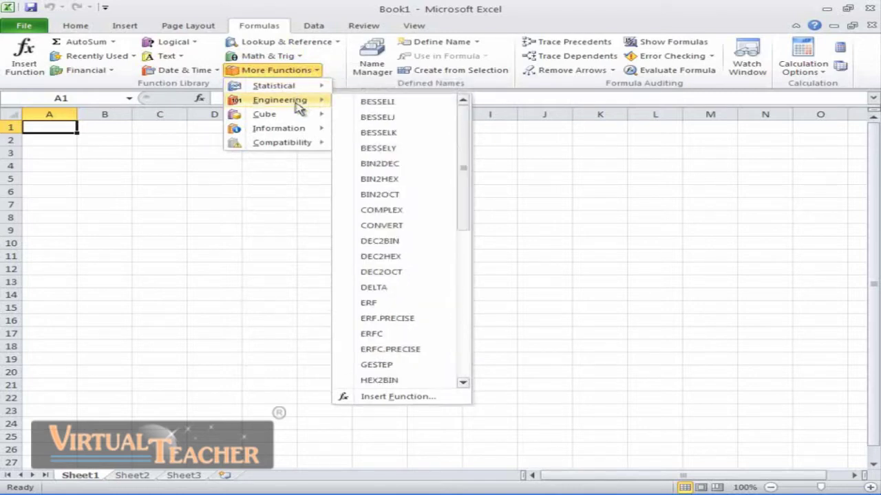
mouse_move(290, 130)
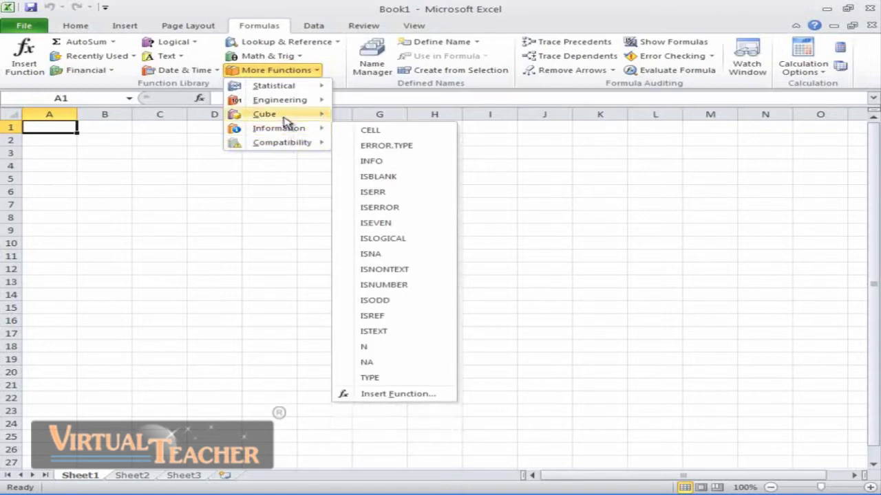
mouse_move(289, 103)
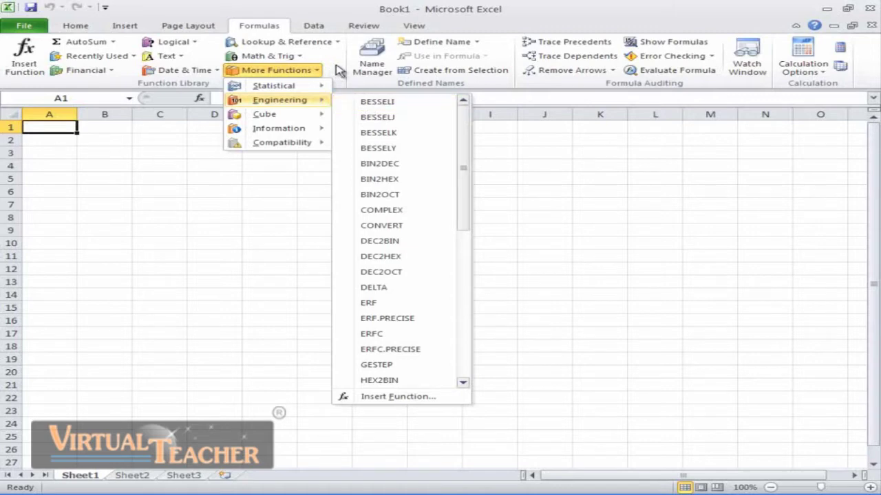
left_click(367, 78)
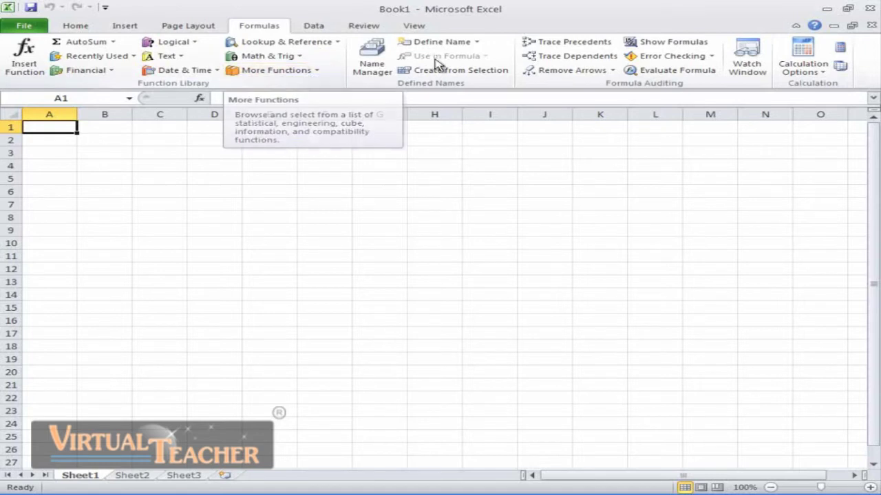
Examine the scope choices for defining a new name and the options for creating names from a selection, saving nothing.
left_click(460, 42)
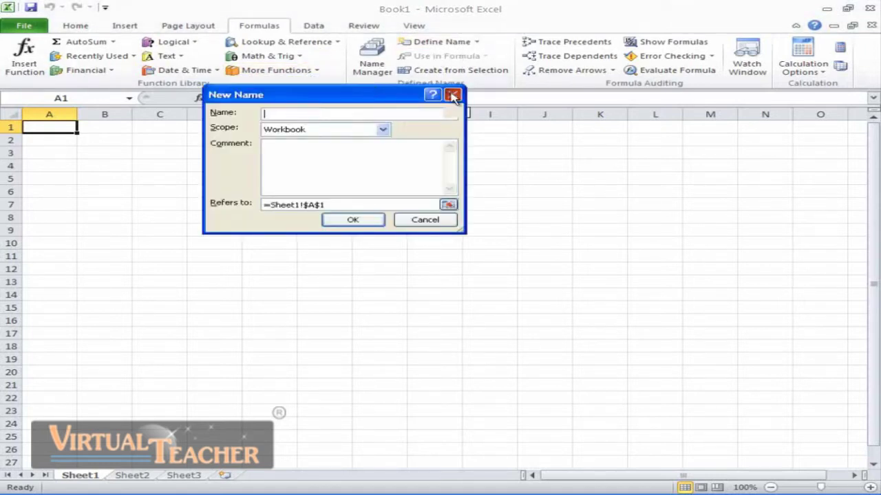
left_click(368, 131)
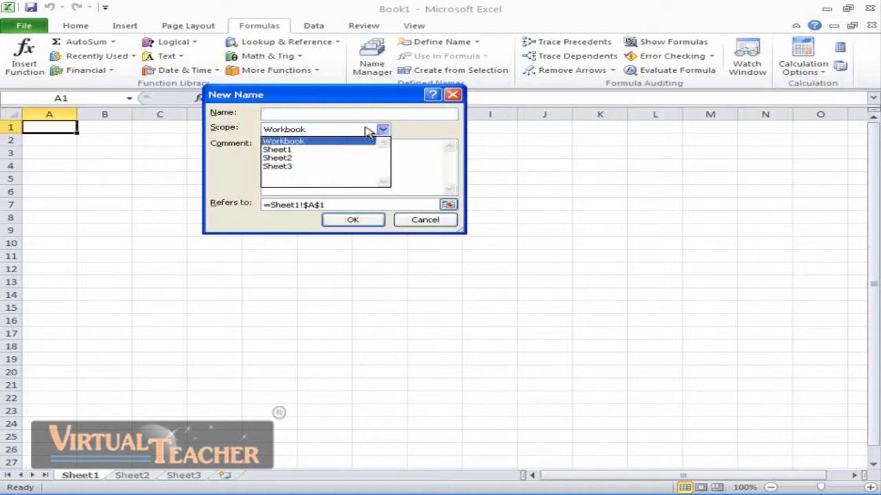
left_click(368, 130)
left_click(381, 130)
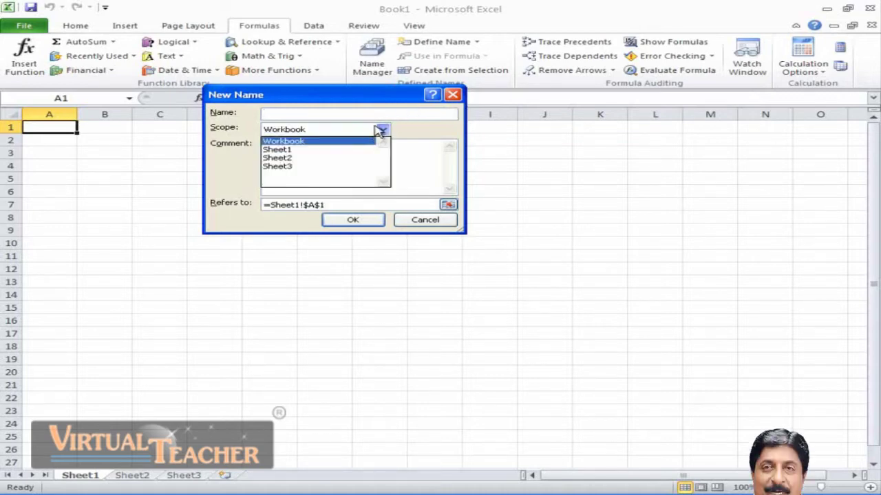
left_click(452, 95)
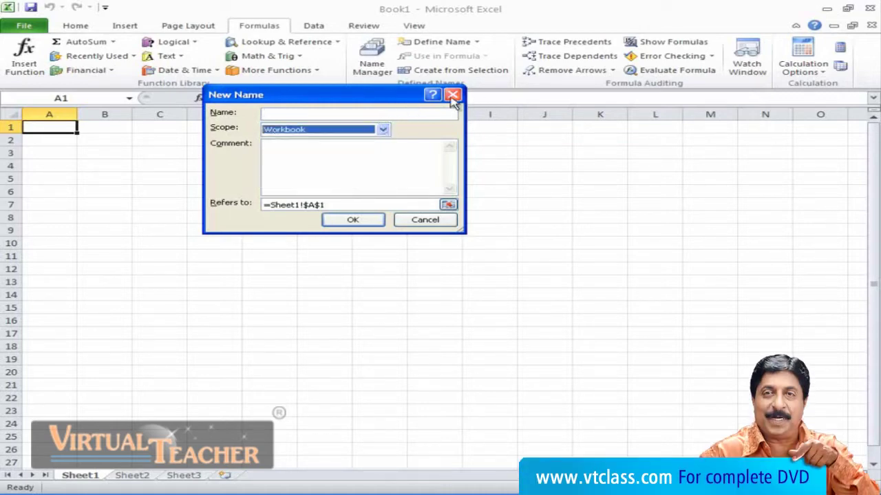
left_click(452, 94)
left_click(469, 73)
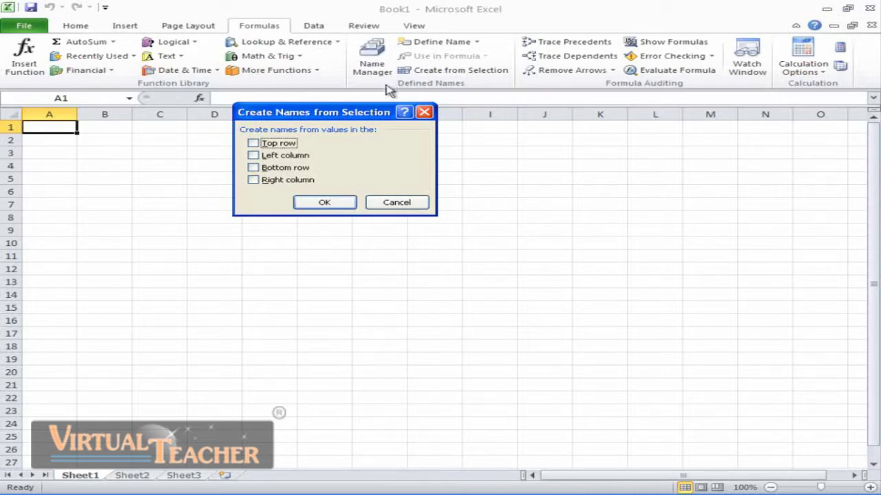
left_click(385, 201)
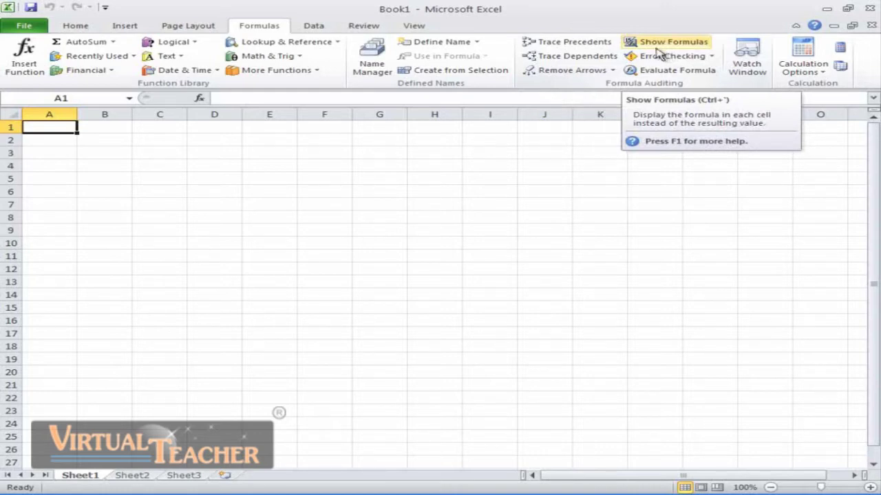
Run an error check on Sheet1 and view the other error-checking commands.
left_click(637, 59)
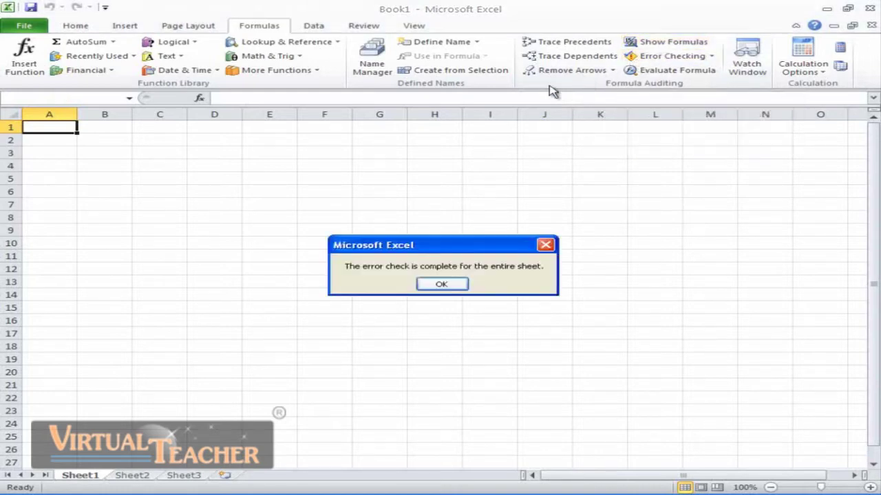
left_click(547, 244)
left_click(714, 56)
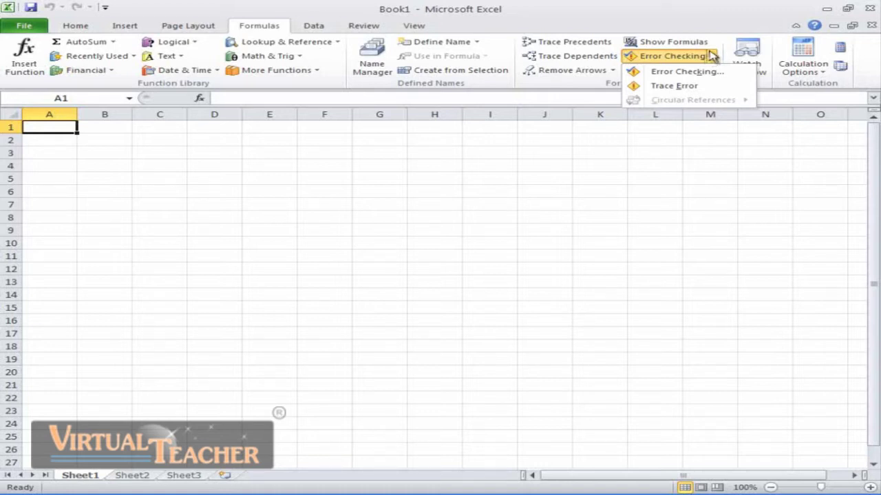
left_click(712, 56)
Inspect the formula evaluation for cell A1, close it, and display the Watch Window.
left_click(697, 73)
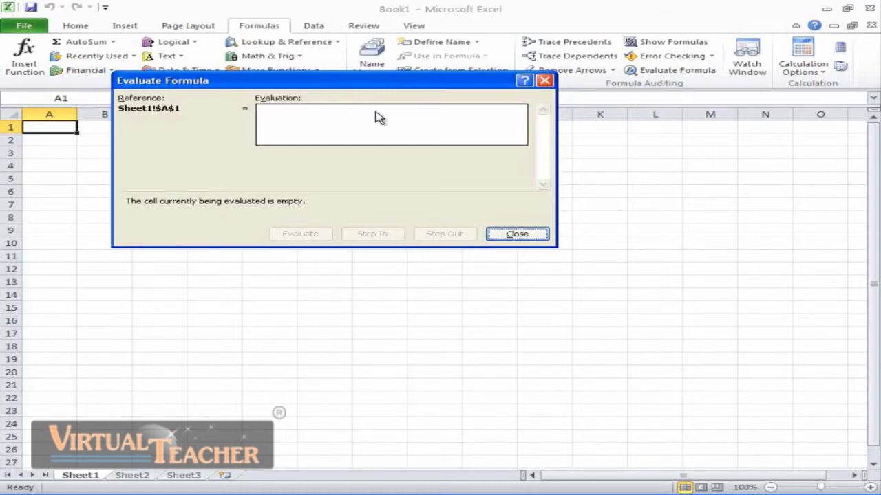
left_click(513, 235)
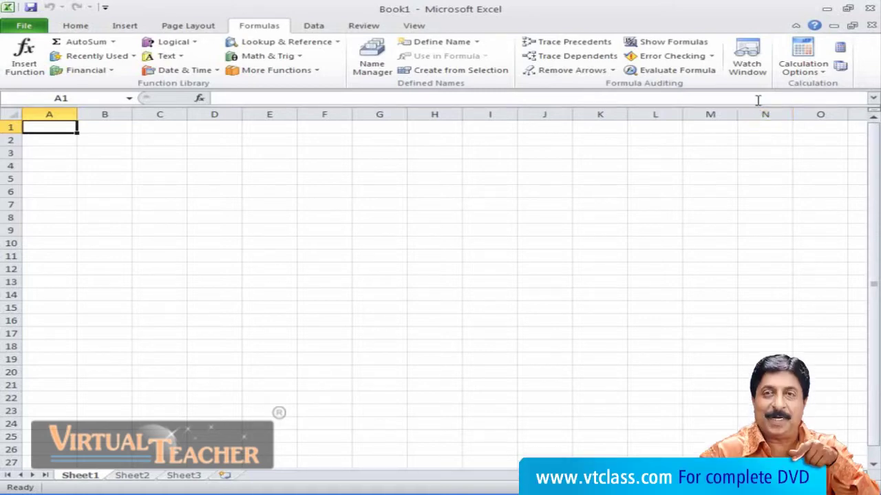
left_click(756, 67)
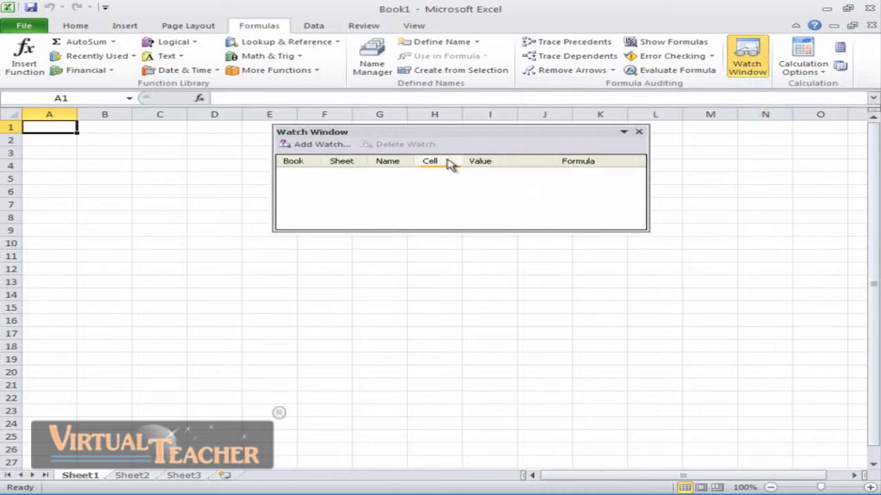
View the options for adding a watch on cell A1, add none, and close the Watch Window.
left_click(327, 145)
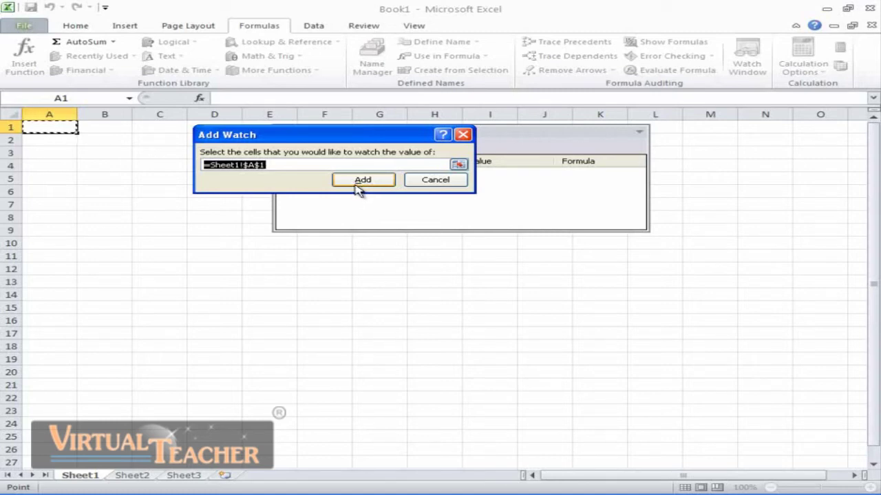
left_click(435, 180)
left_click(637, 132)
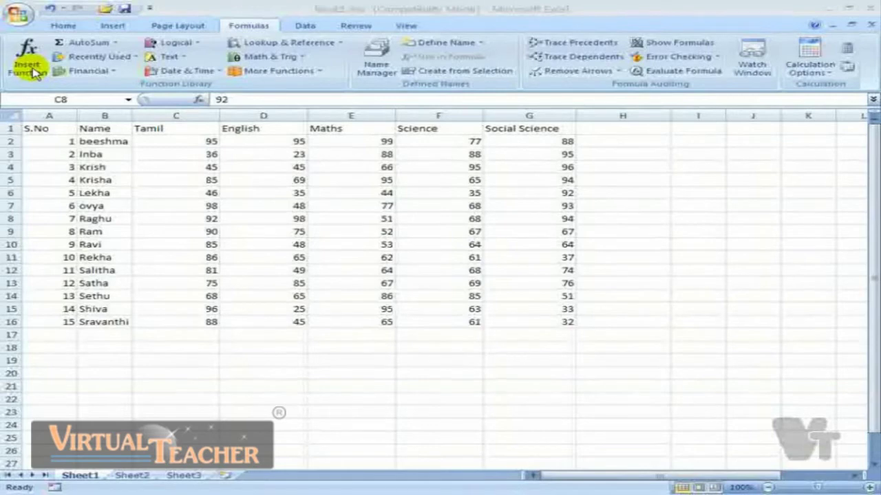
Insert the SUM function from the Math & Trig category into cell H2 of the marks sheet.
left_click(602, 141)
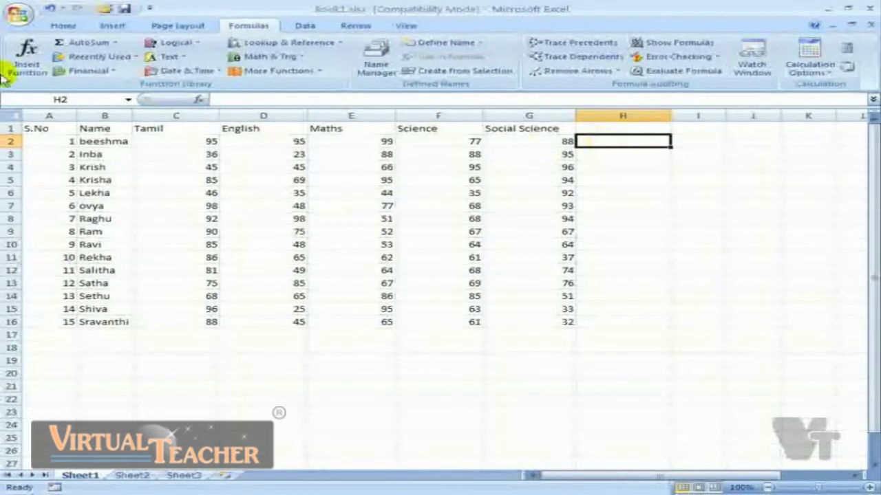
left_click(20, 66)
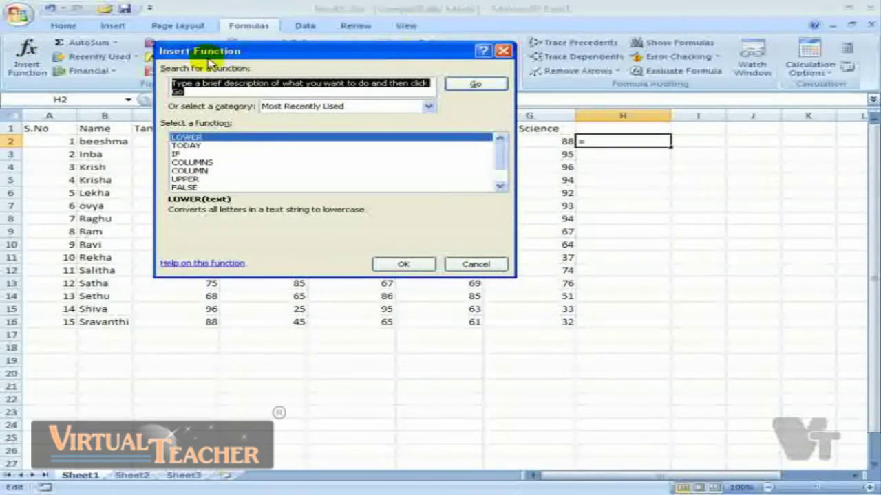
left_click_drag(210, 60, 537, 25)
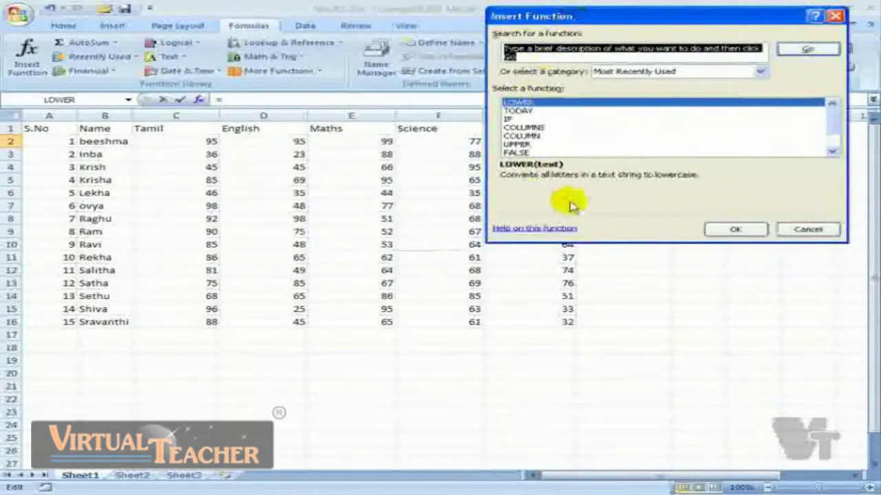
left_click(761, 73)
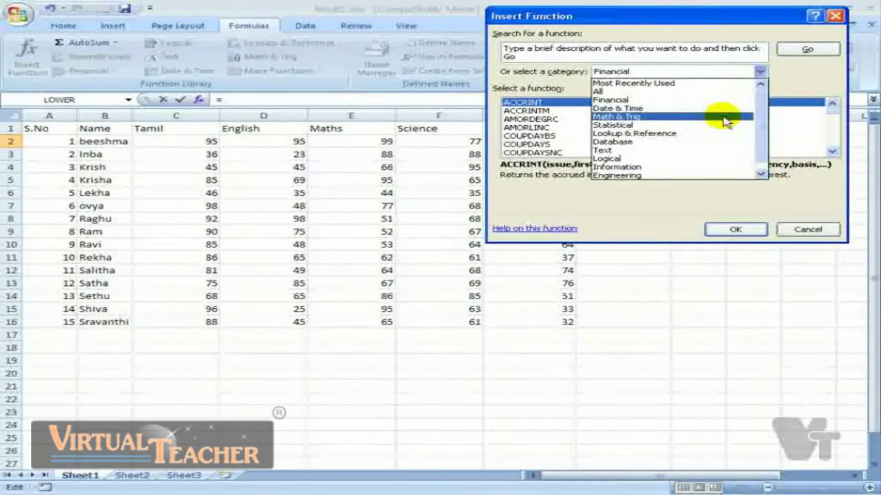
left_click(725, 118)
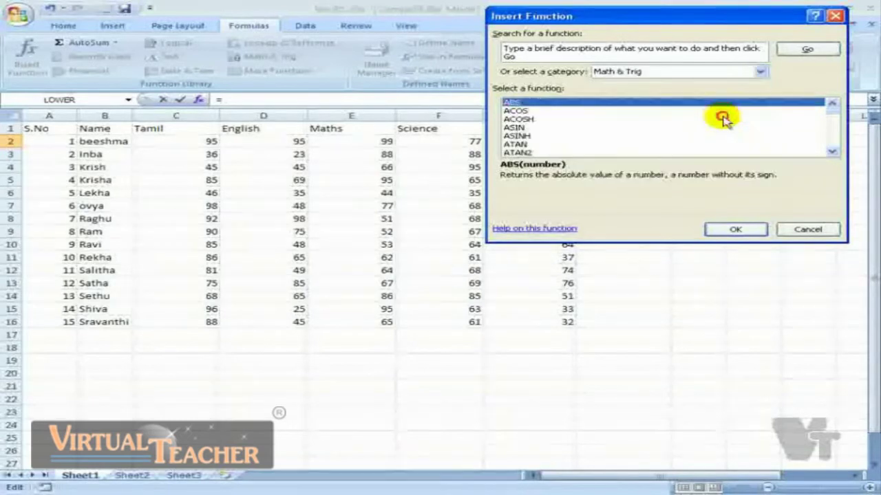
left_click_drag(833, 108, 833, 144)
left_click(513, 103)
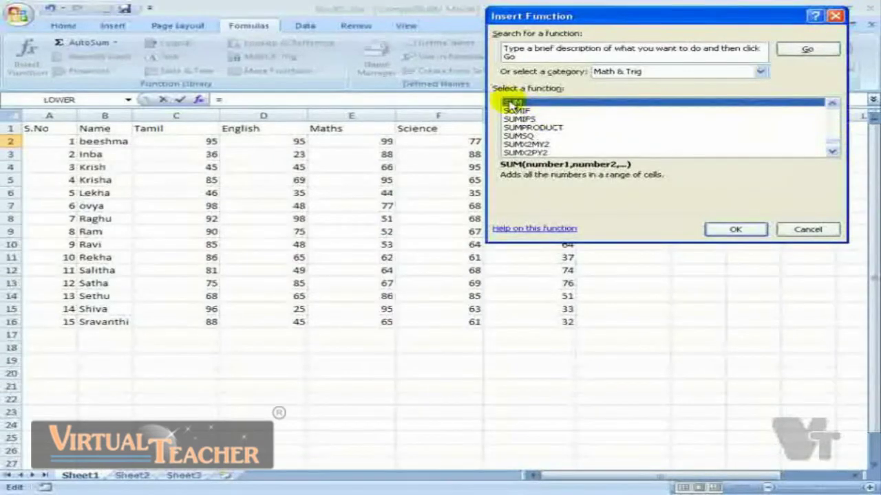
left_click(715, 229)
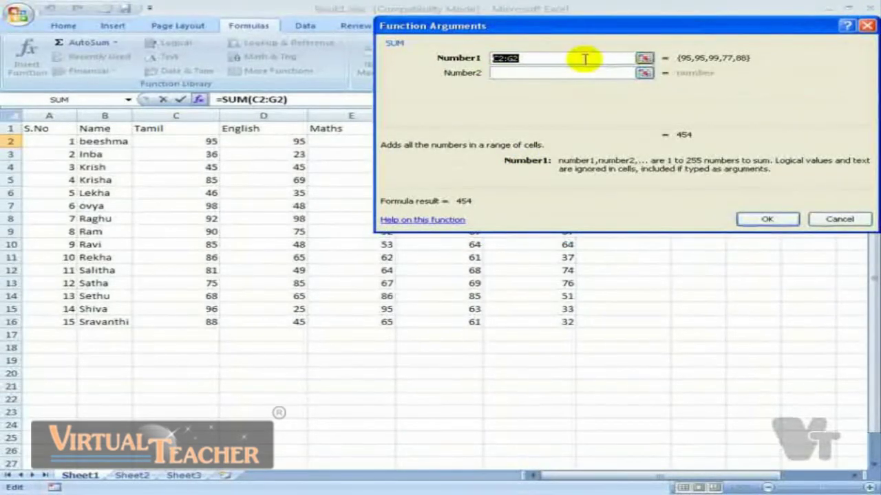
Set the SUM function's first argument to the subject marks in C2:G2 and enter the formula.
left_click(644, 58)
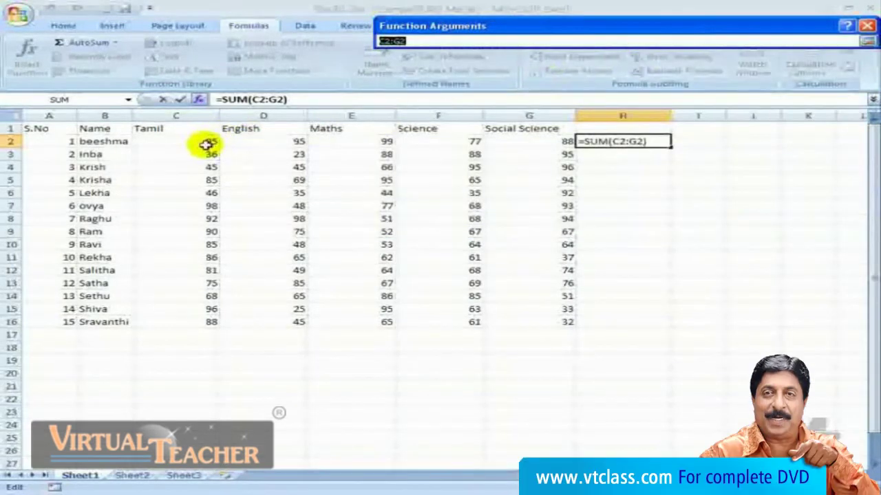
left_click_drag(206, 143, 564, 141)
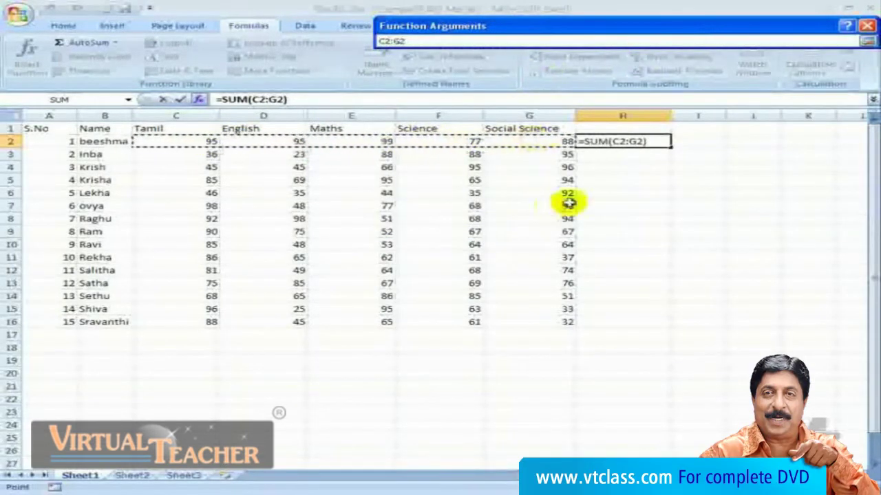
left_click(867, 42)
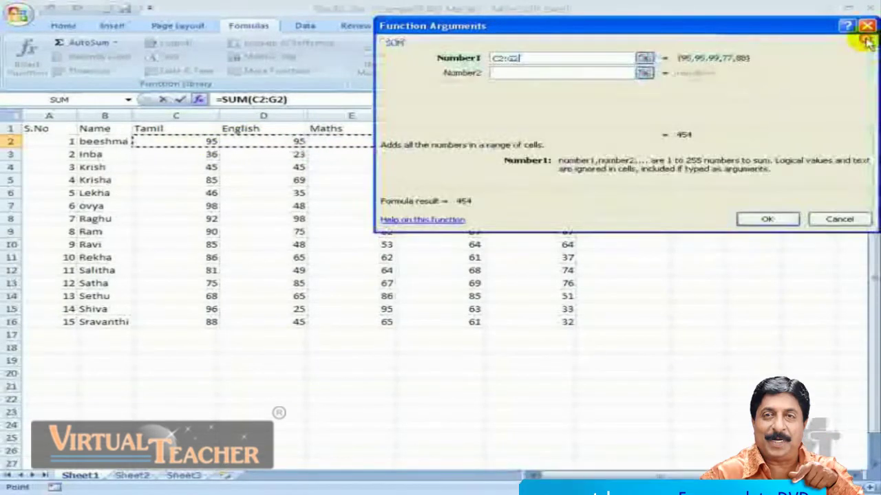
left_click(764, 219)
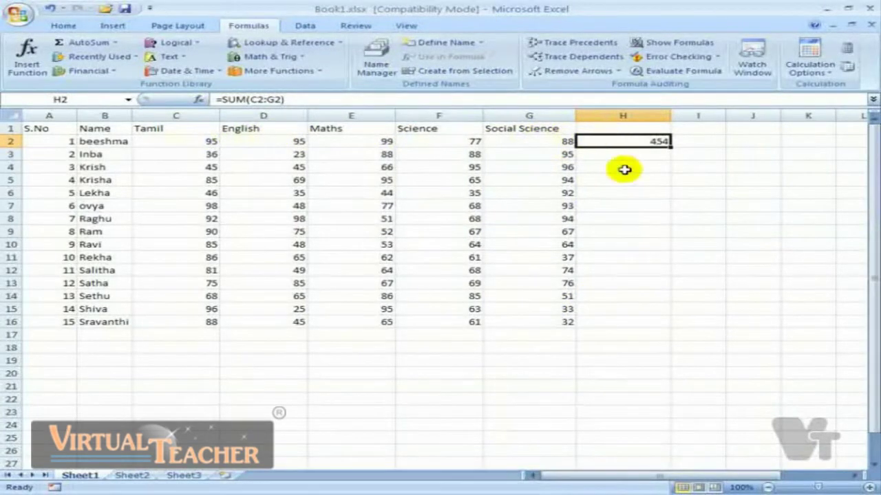
Fill the SUM formula from H2 down to H16 for the remaining students.
left_click(652, 217)
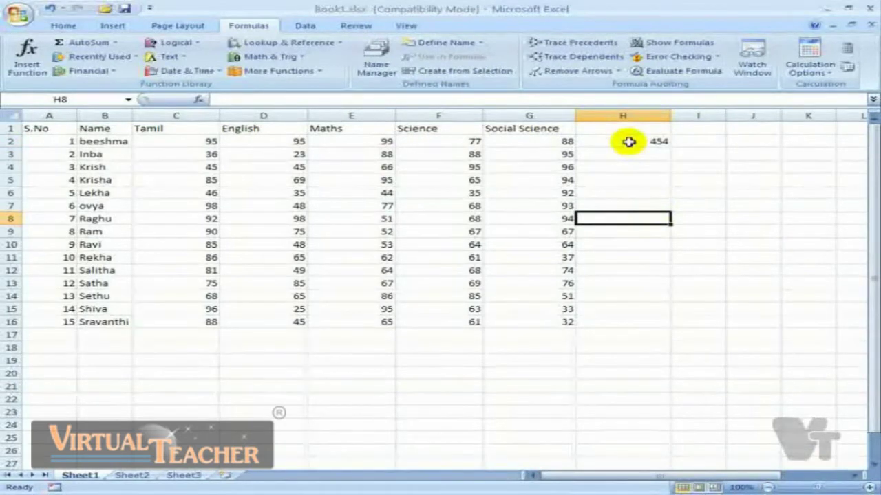
left_click(629, 142)
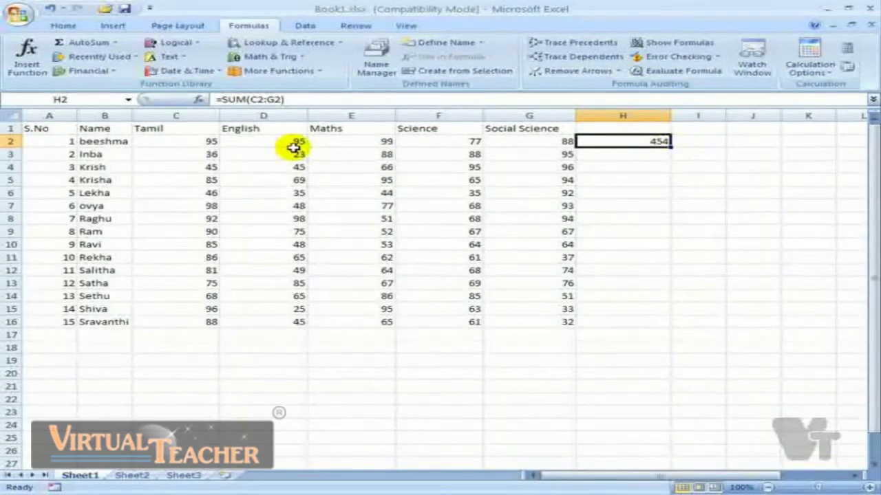
double_click(668, 147)
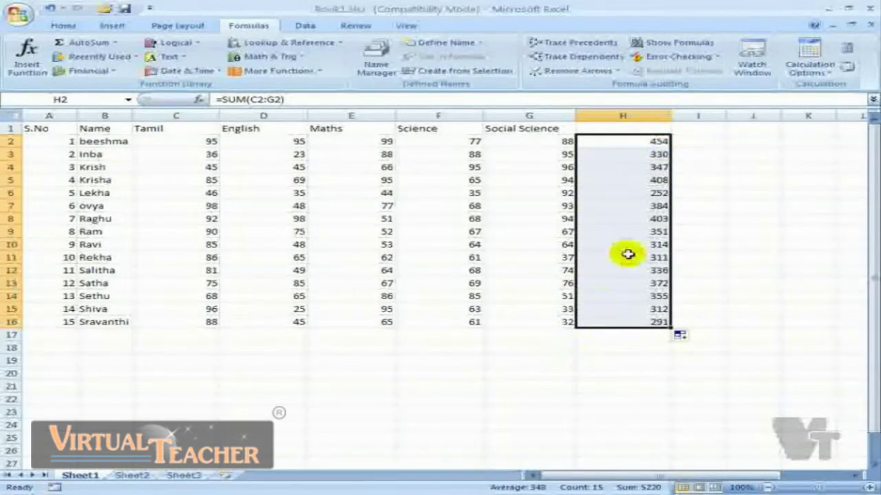
Enter the heading Total in cell H1.
left_click(623, 129)
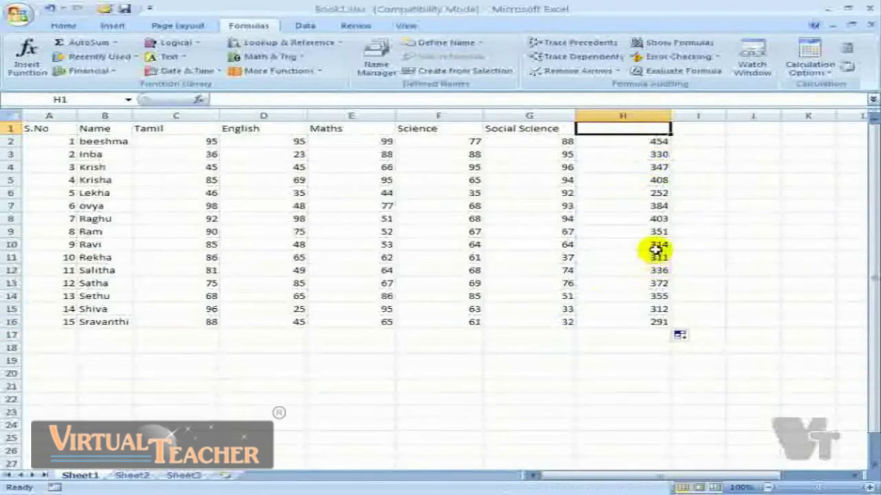
type("Total")
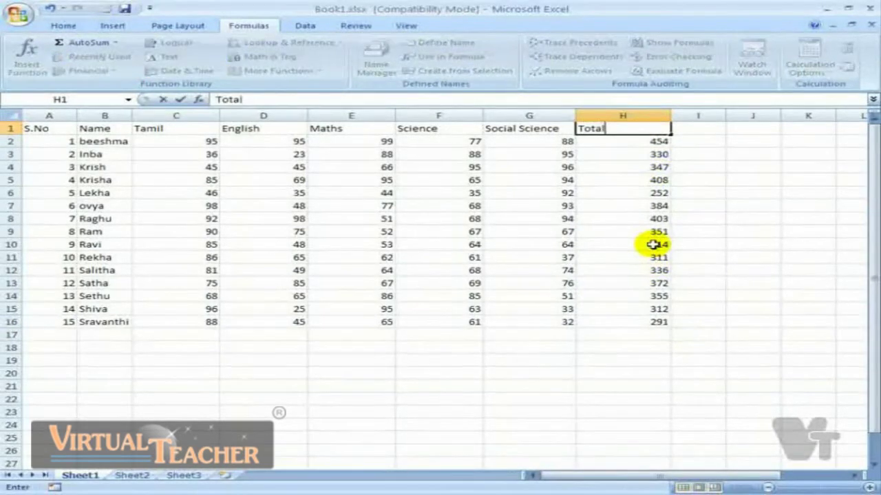
left_click(807, 257)
Calculate the average of the marks in C2:G2 in cell I2 and fill the formula down to I16.
left_click(116, 42)
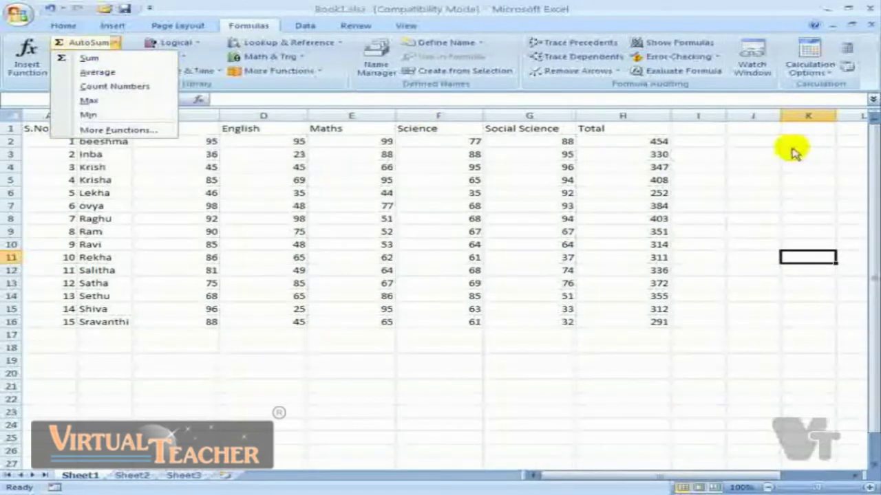
left_click(688, 139)
left_click(698, 140)
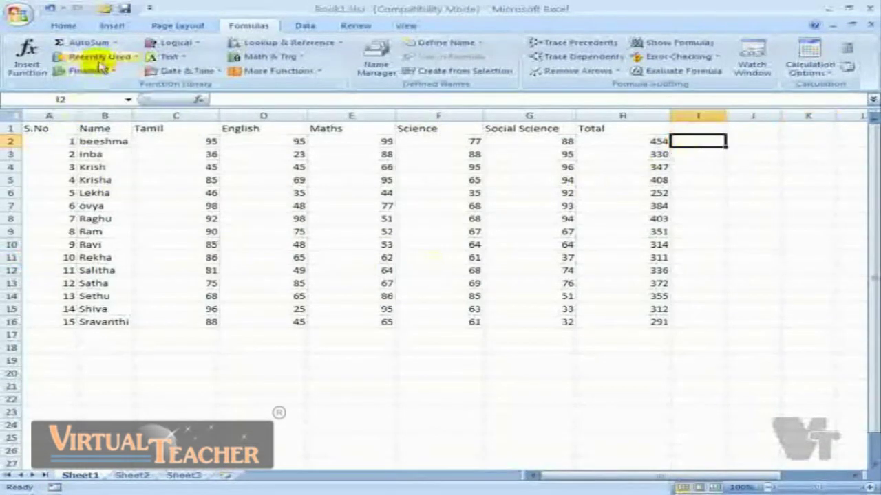
left_click(116, 42)
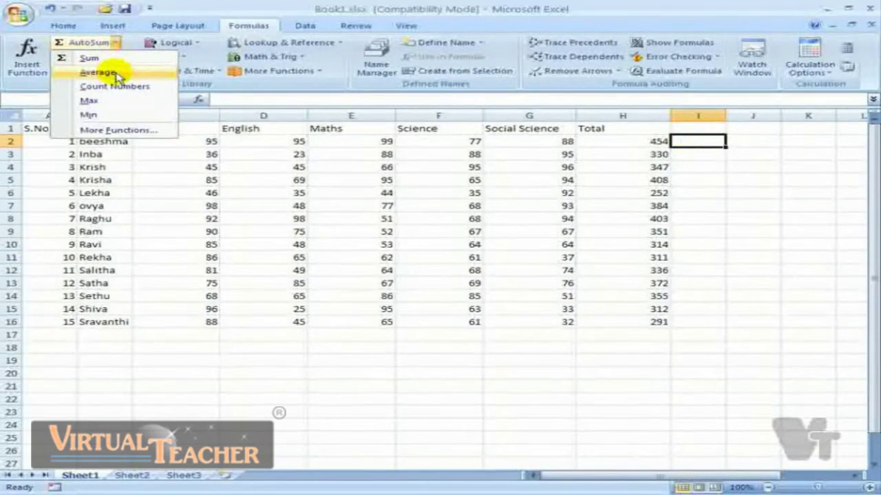
left_click(115, 72)
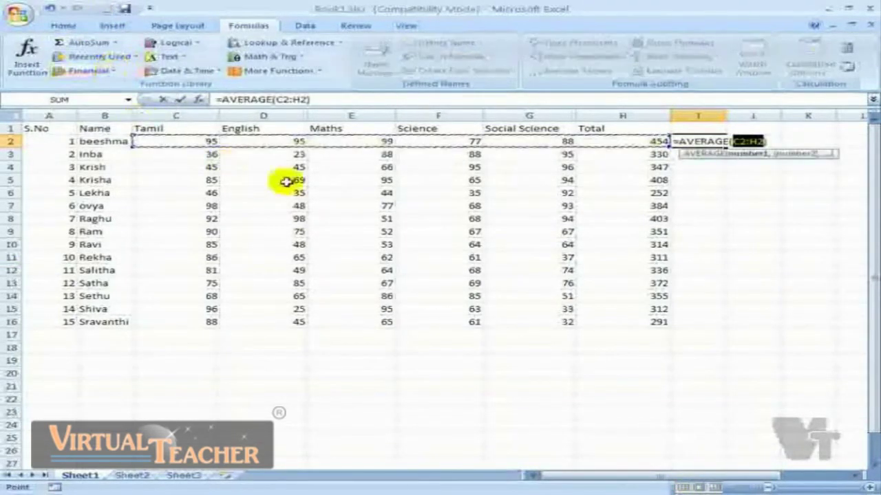
left_click_drag(177, 137, 546, 135)
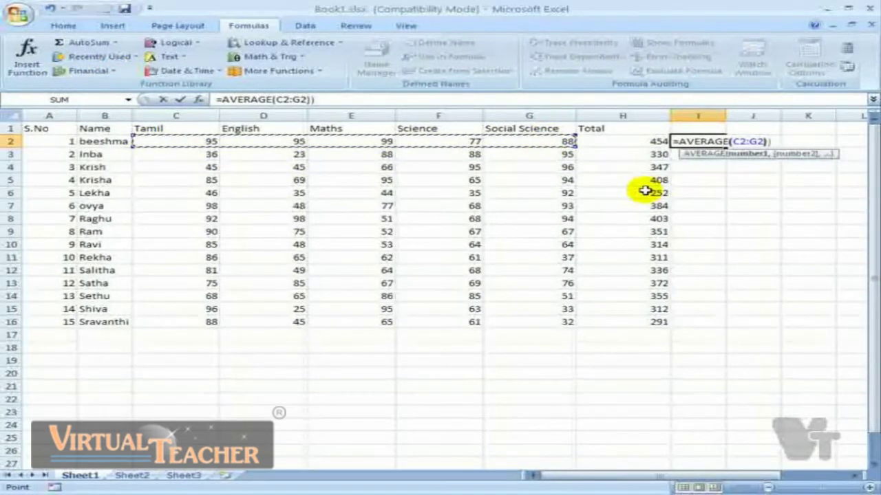
type(")")
key("Return")
left_click(700, 143)
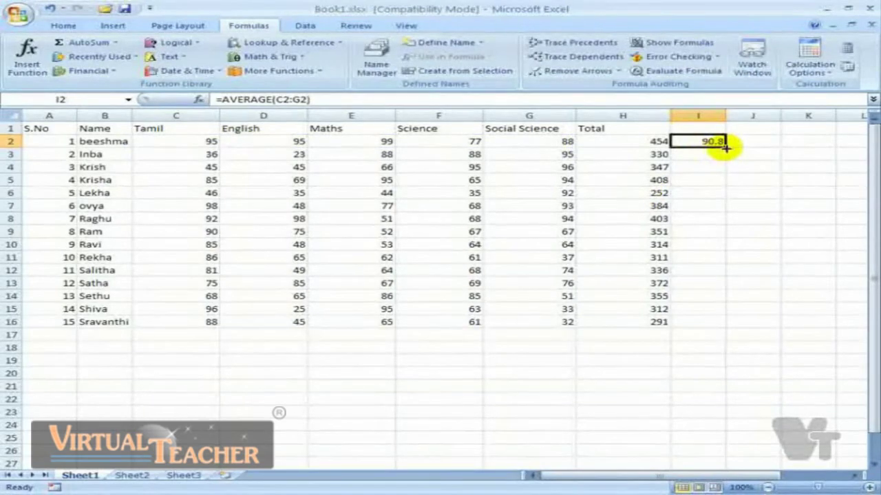
double_click(725, 143)
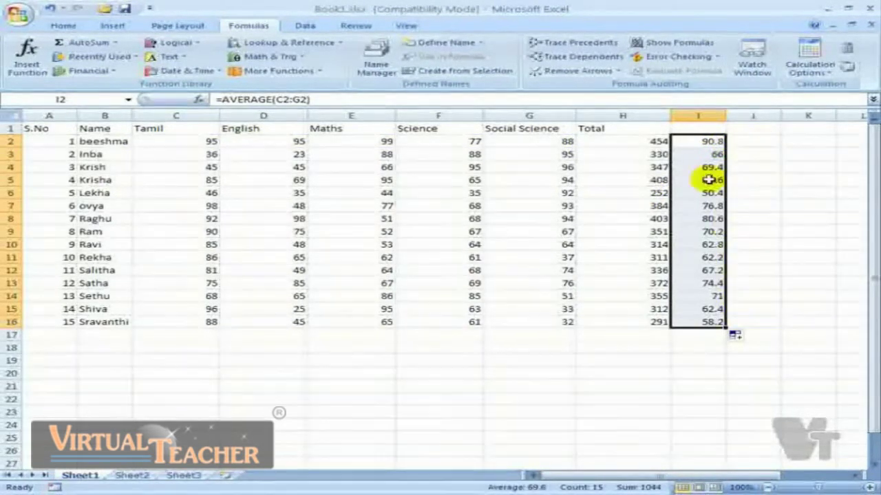
Insert the financial function FV into cell J2.
key("Right")
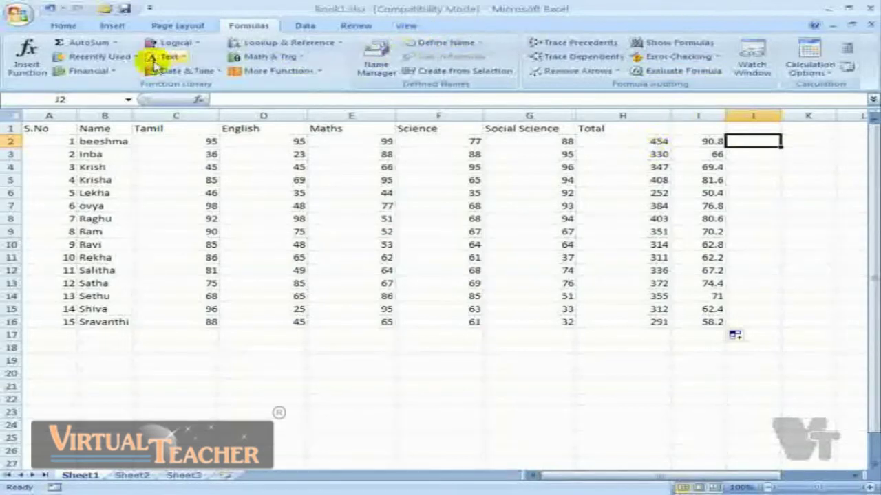
left_click(110, 73)
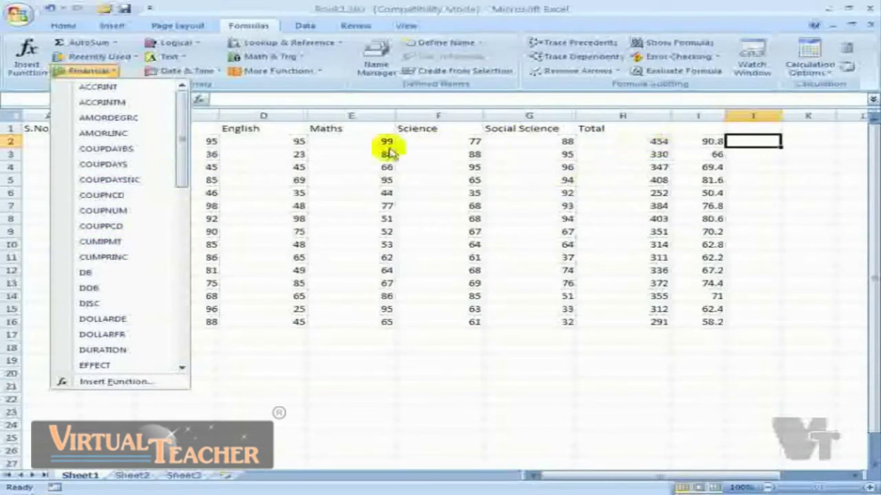
left_click_drag(181, 158, 177, 207)
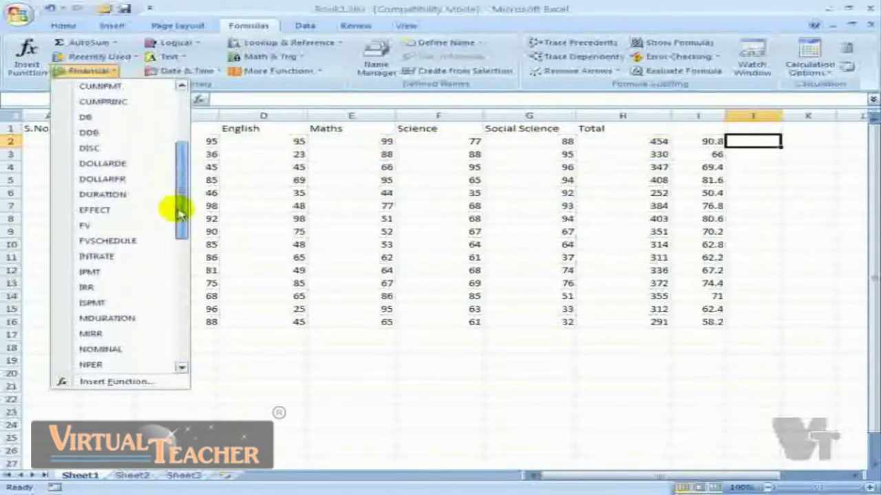
left_click(89, 227)
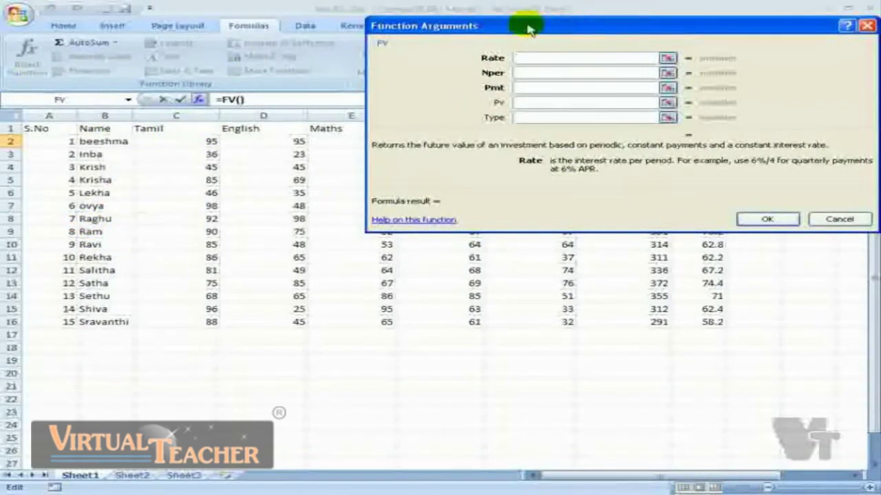
left_click_drag(527, 23, 386, 26)
Set the FV arguments to a rate of 0.1, an Nper of 24 and a Pmt of 200.
type("0.1")
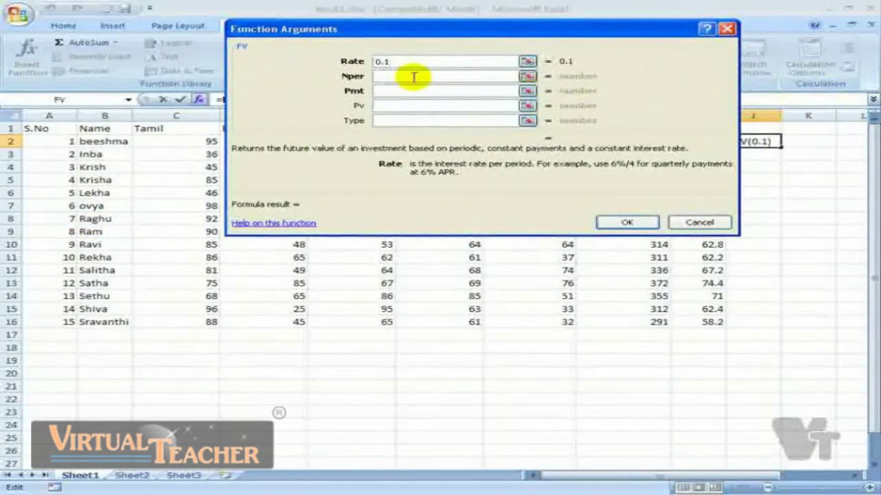
left_click(414, 76)
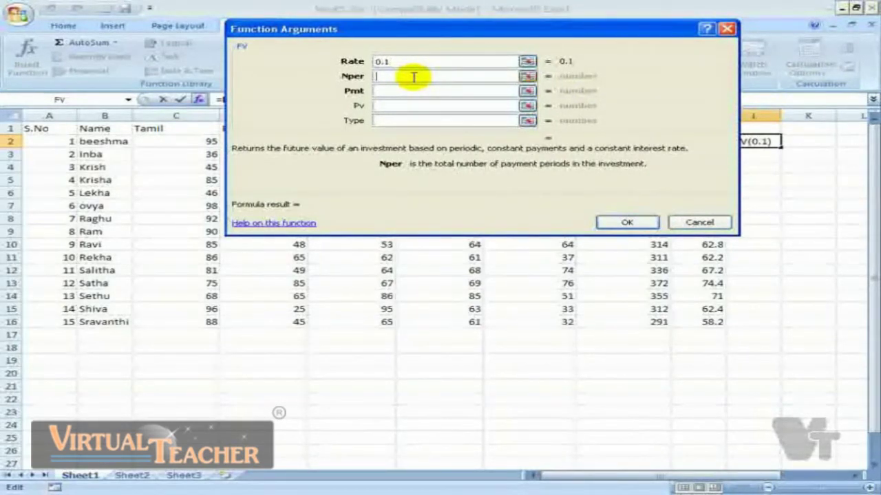
type("24")
left_click(397, 89)
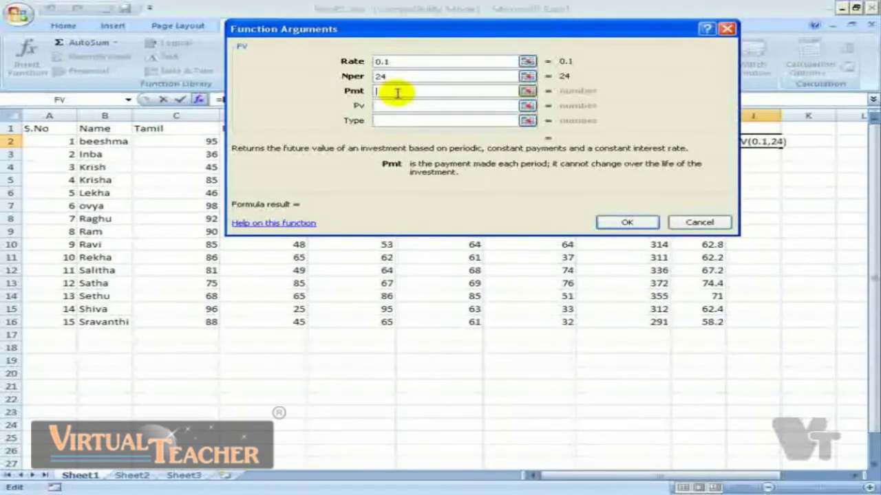
type("200")
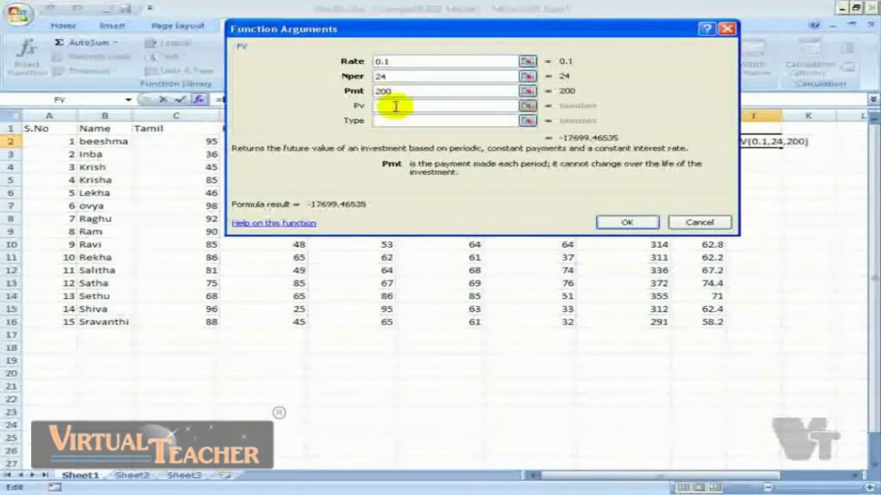
Set the FV function's Pv argument to cell H2 and complete the formula in J2.
left_click(396, 106)
left_click_drag(405, 29, 375, 217)
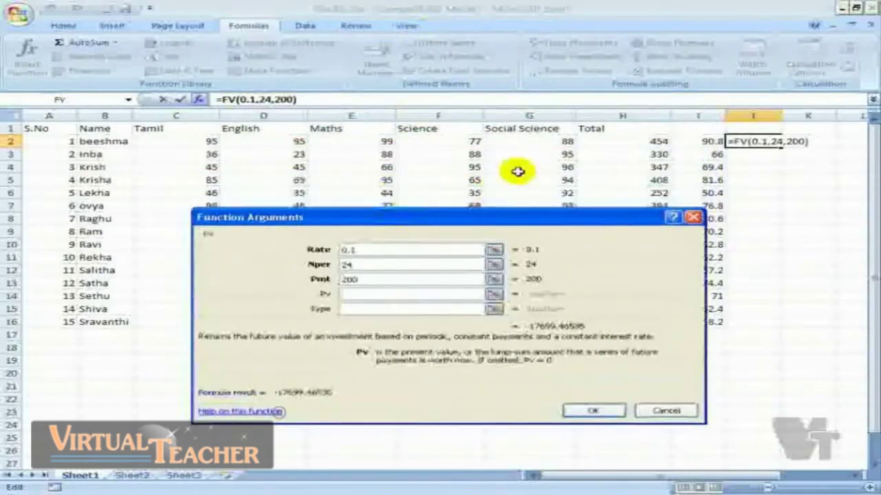
left_click(593, 141)
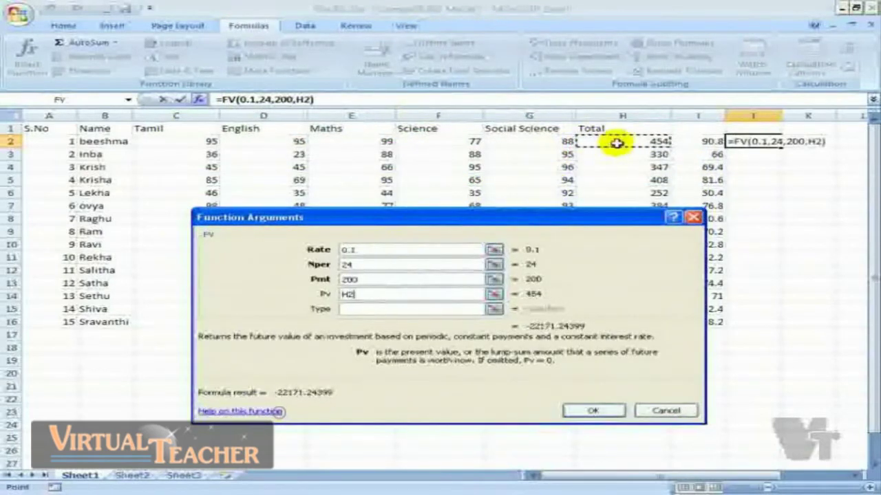
left_click_drag(554, 218, 553, 154)
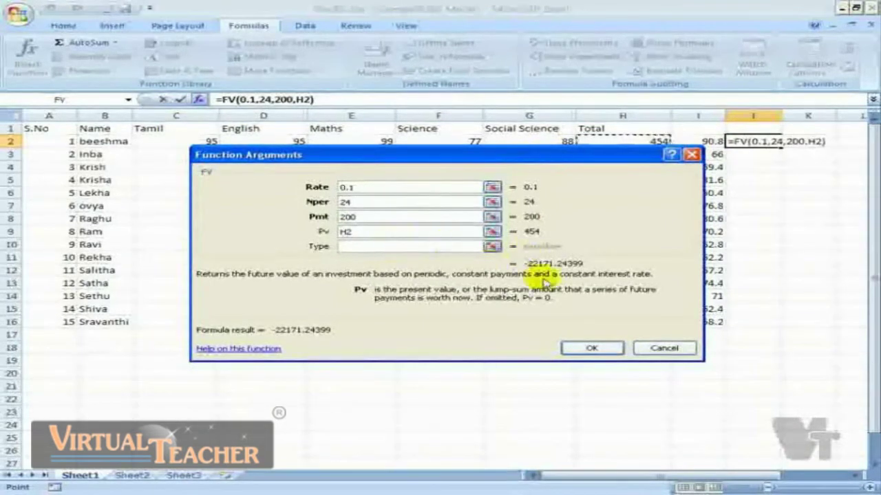
left_click(585, 346)
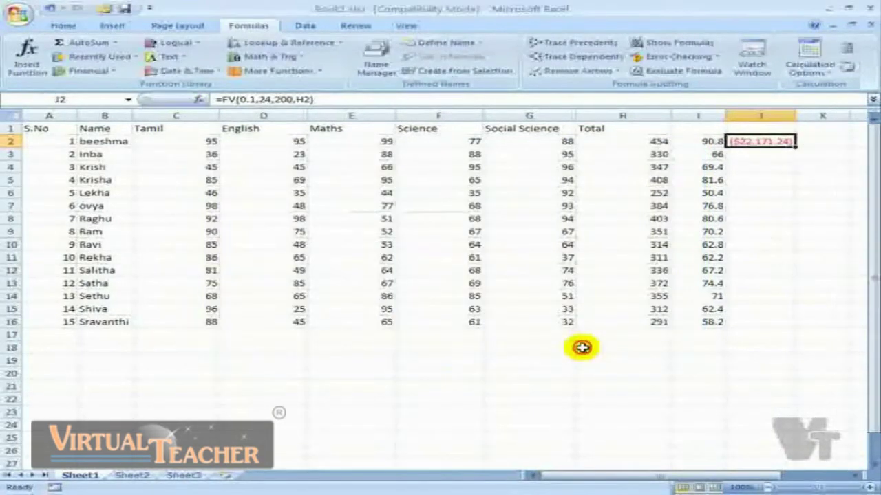
Fill the FV formula from J2 down to J16.
left_click(765, 168)
left_click(760, 143)
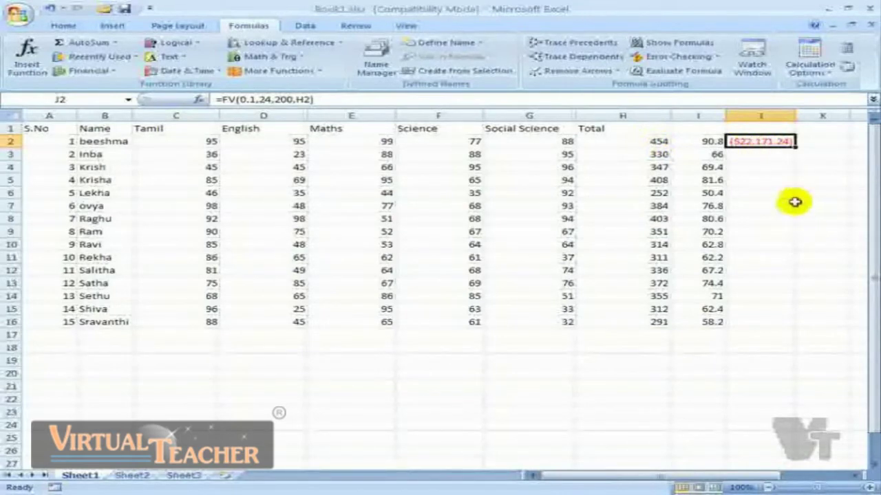
double_click(794, 146)
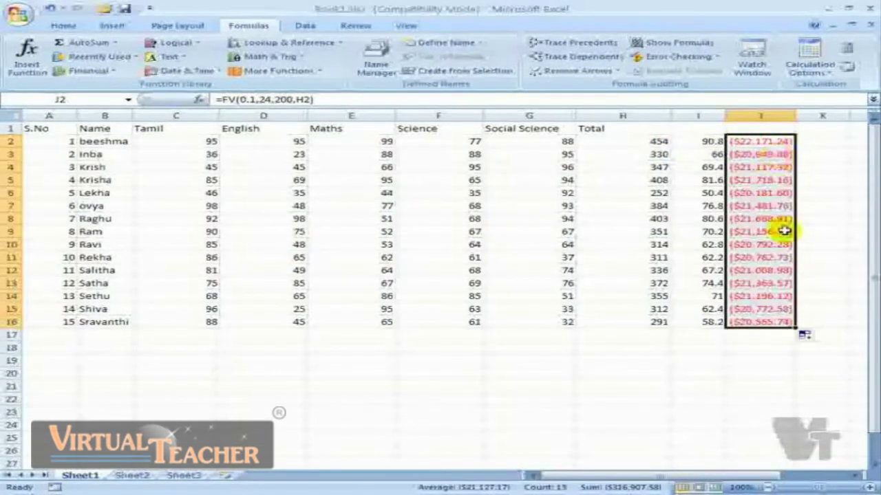
left_click(761, 142)
Insert the logical function IF into cell K2.
left_click(197, 44)
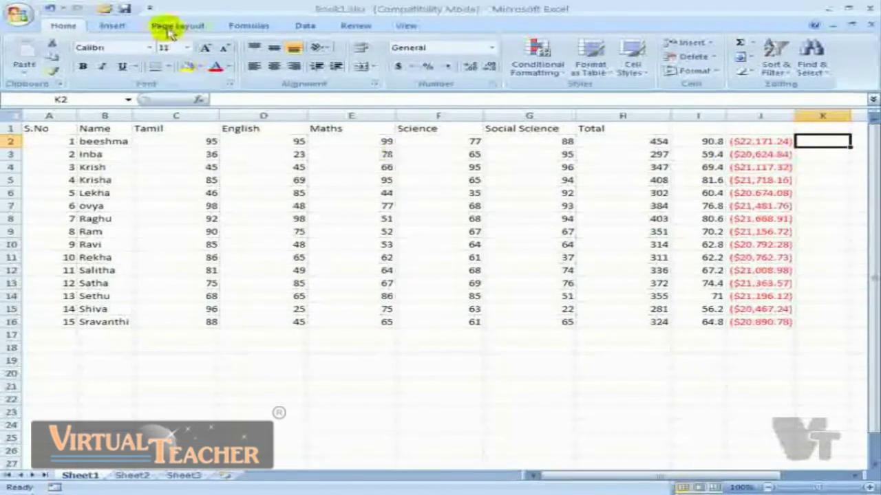
left_click_drag(625, 138, 626, 323)
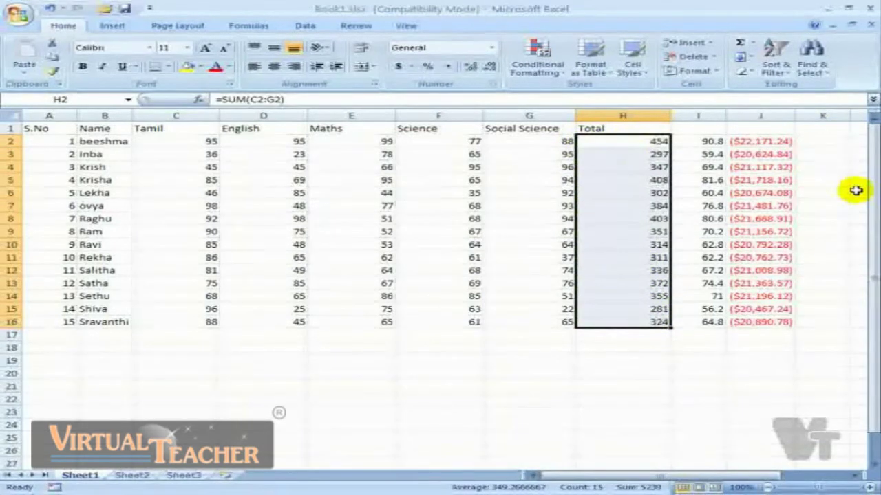
left_click(822, 141)
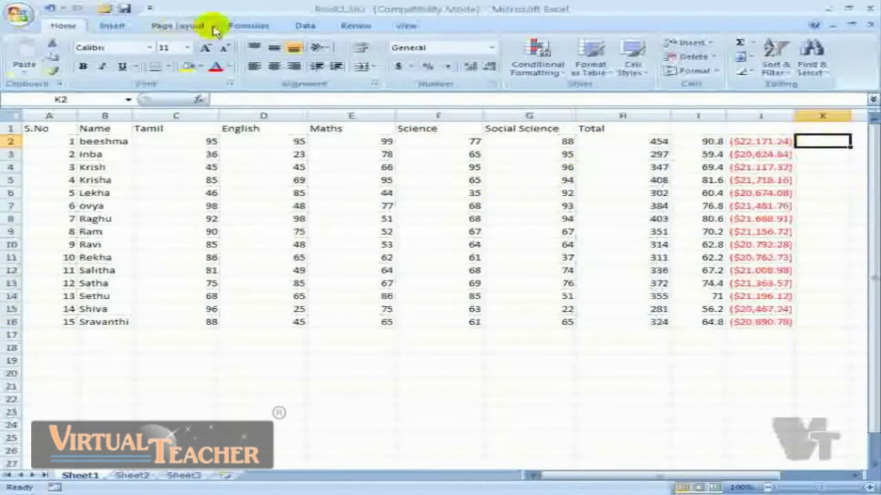
left_click(297, 25)
left_click(249, 24)
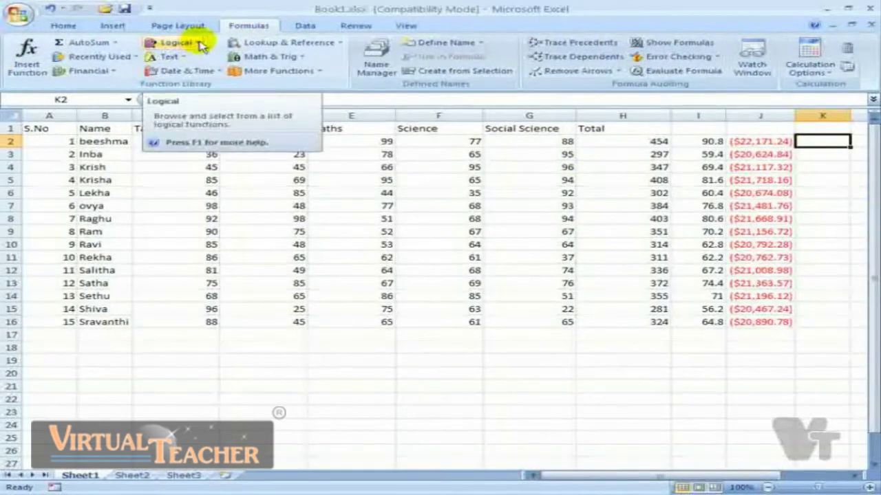
left_click(200, 44)
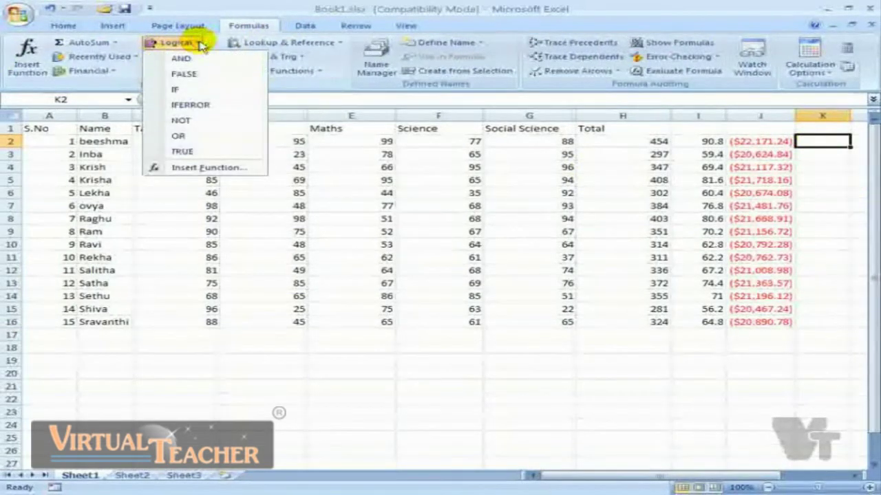
left_click(204, 91)
left_click_drag(375, 171, 387, 236)
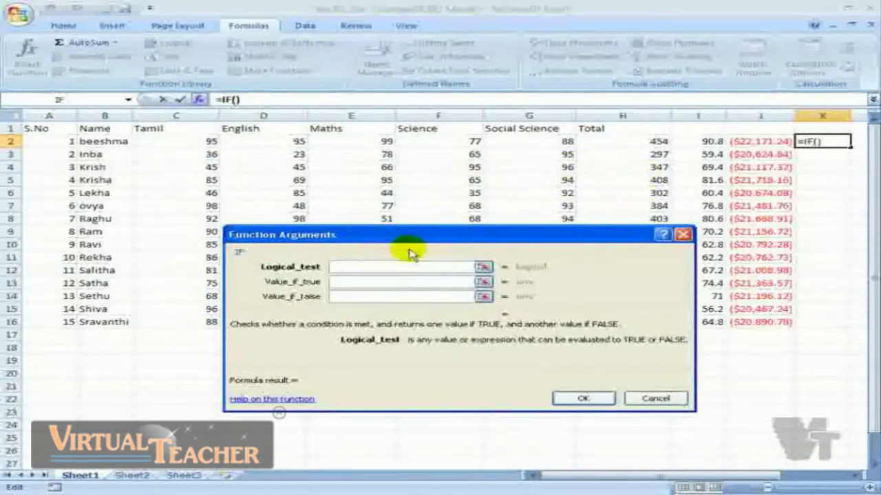
Set the IF arguments to the test H2>300, "Pass" if true and "Fail" if false, and complete the formula.
left_click(620, 142)
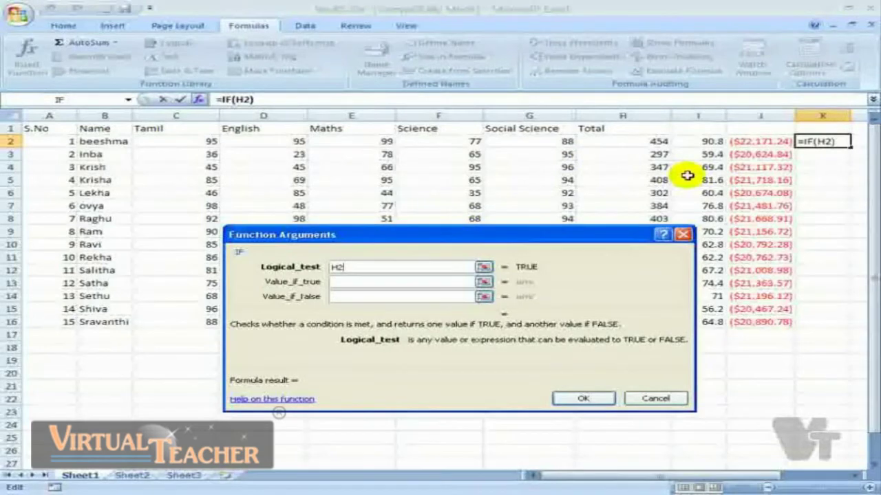
type(">300")
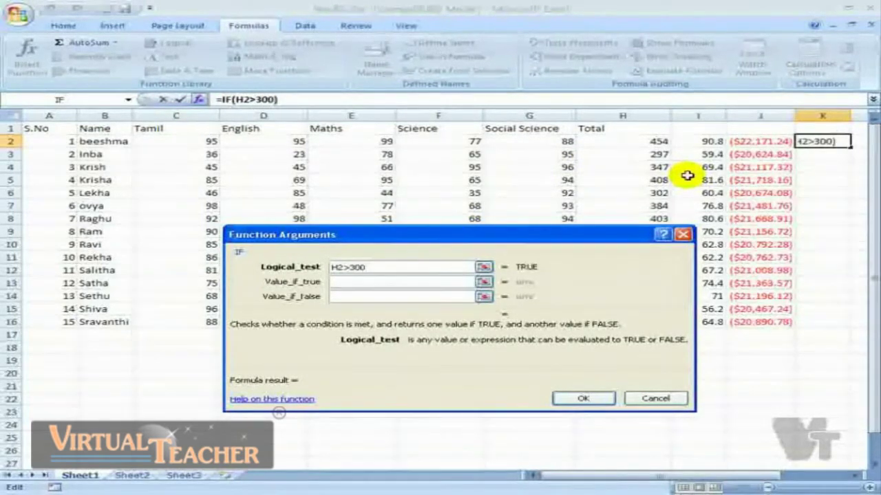
left_click(441, 281)
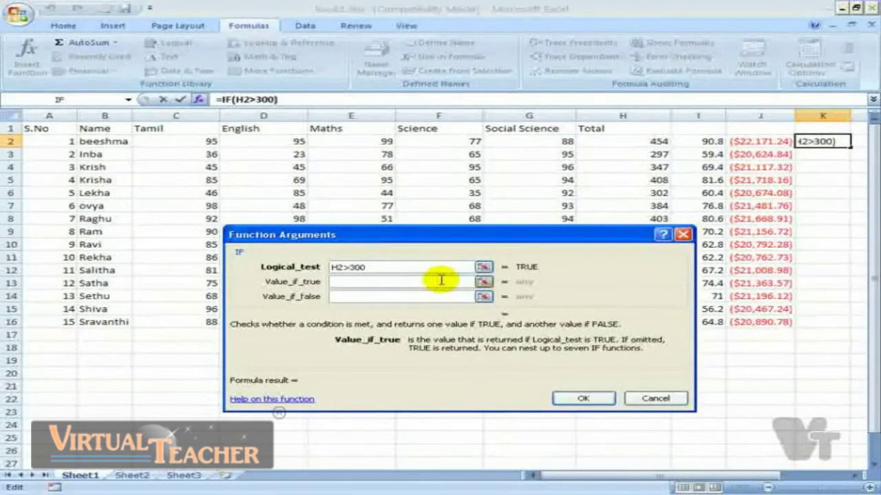
type("Pass")
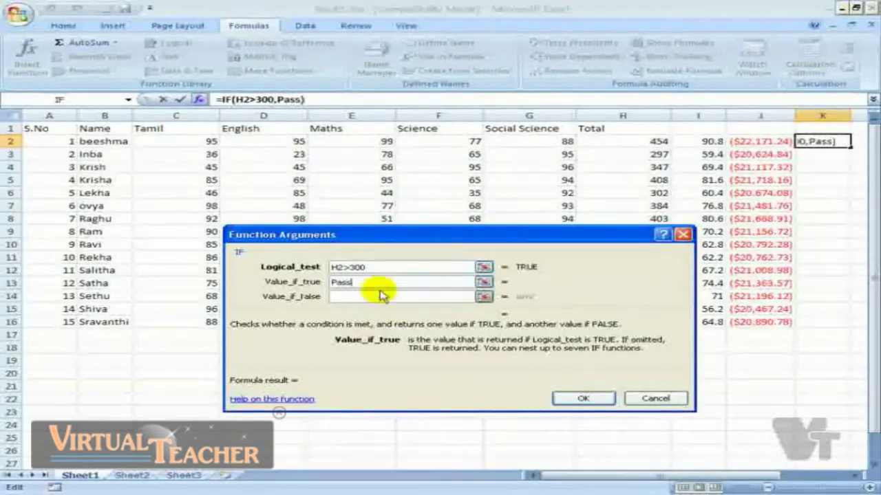
left_click(377, 295)
type("Fal")
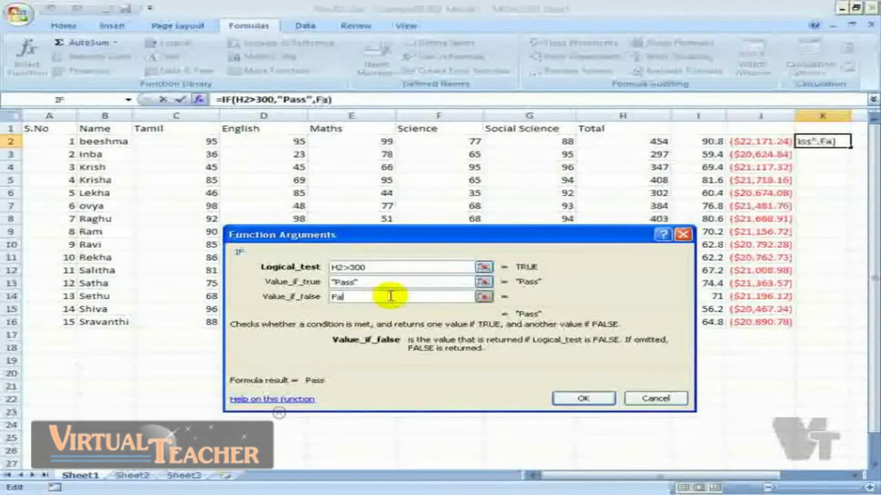
type("i")
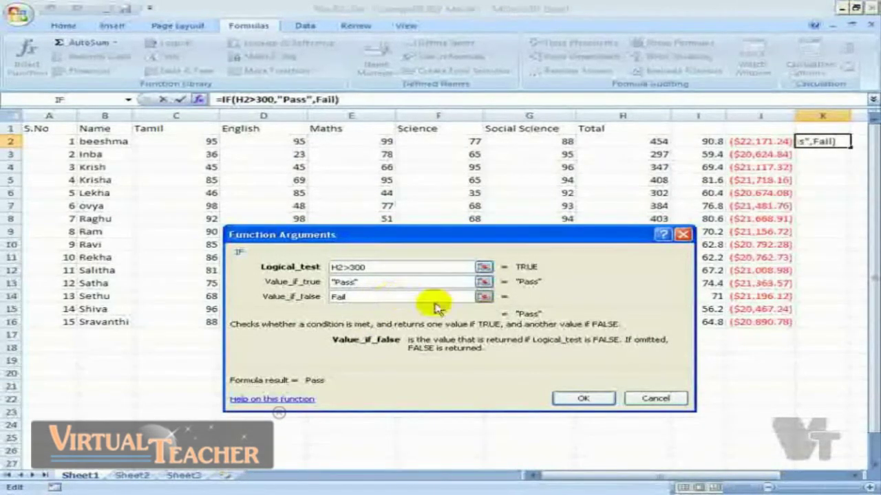
left_click(574, 399)
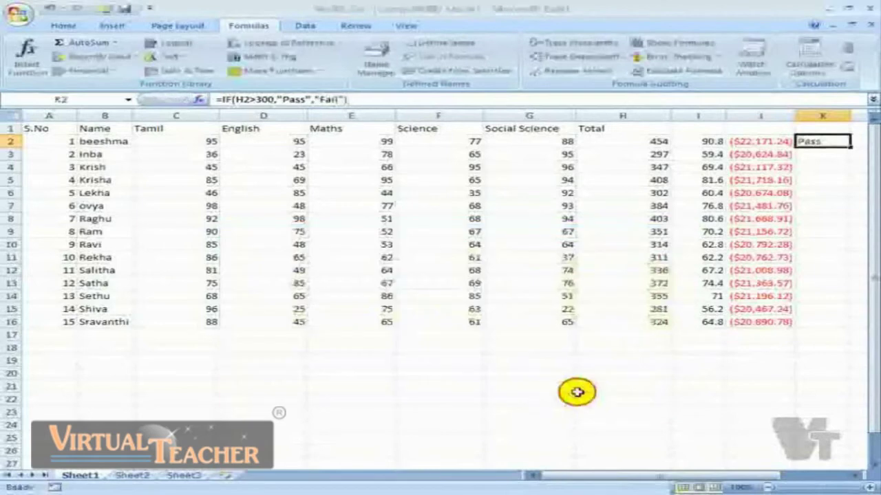
Fill the IF formula from K2 down to K16 and check the rows marked Fail.
double_click(852, 146)
left_click(827, 390)
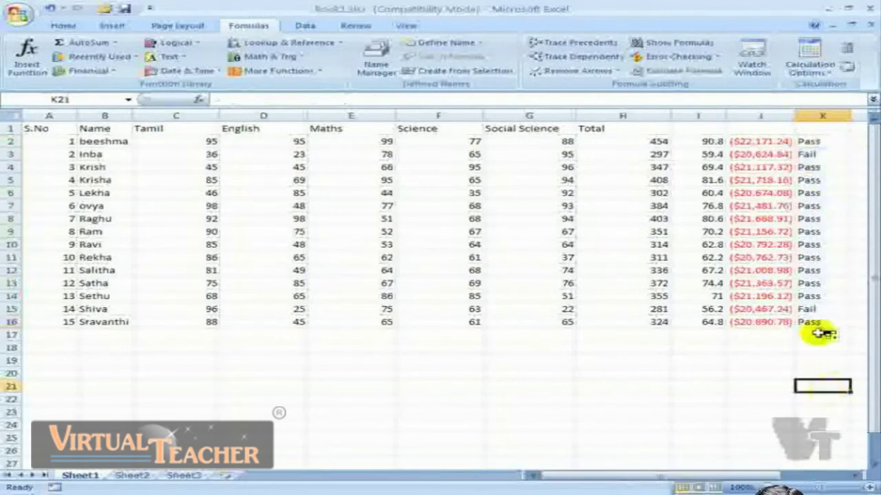
left_click(806, 309)
left_click(814, 153)
Insert a blank column between the Name and Tamil columns.
left_click(153, 116)
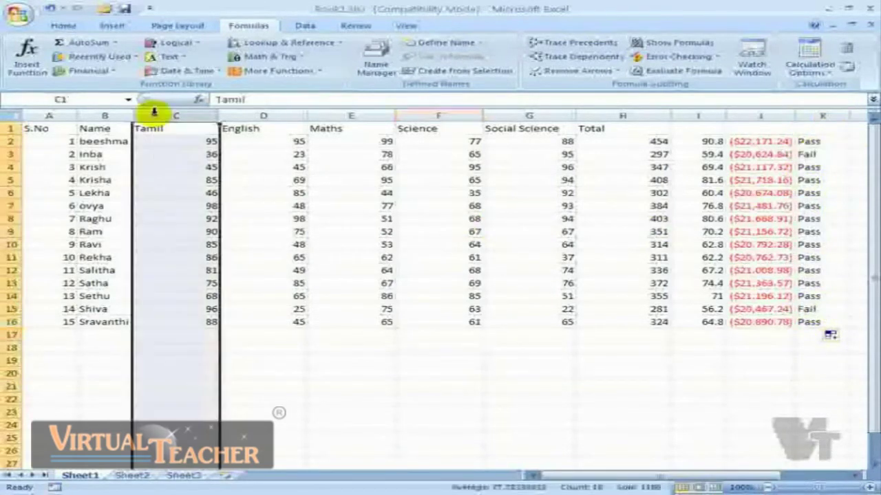
key("ctrl+shift+plus")
left_click(138, 218)
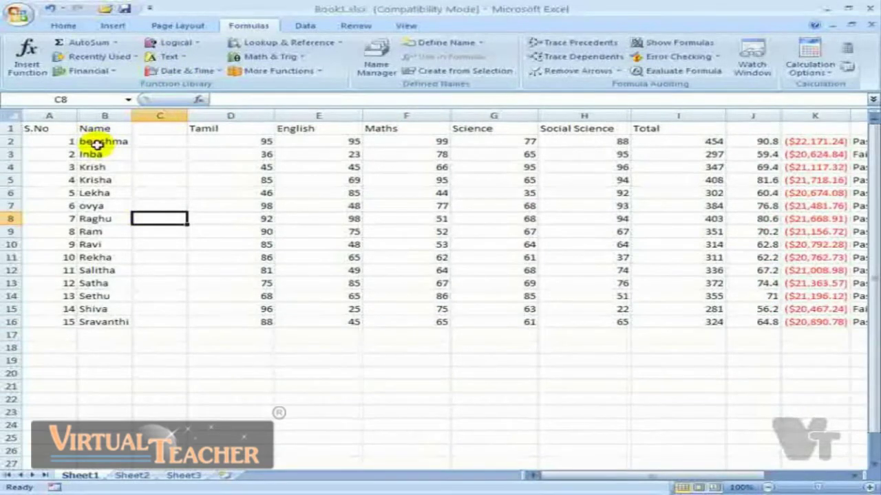
Convert the name in B2 to capitals in cell C2 with the UPPER function and fill the formula down to C16.
left_click(153, 139)
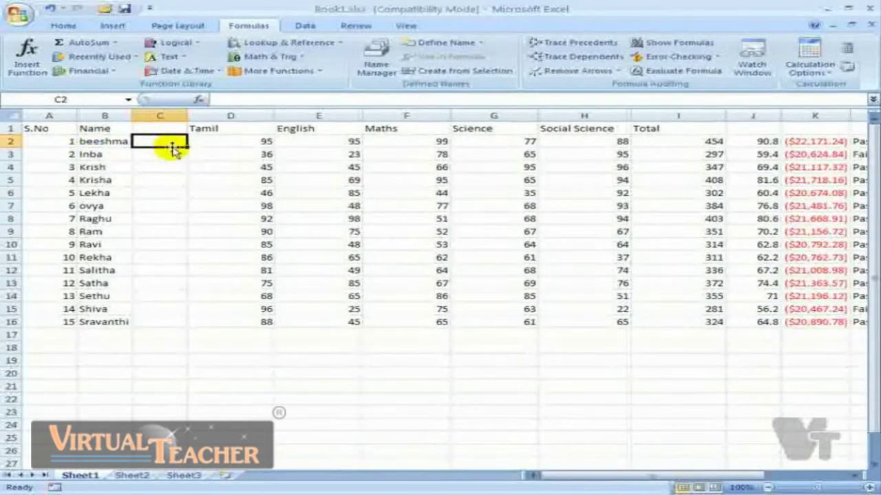
left_click(184, 62)
left_click_drag(274, 155, 276, 231)
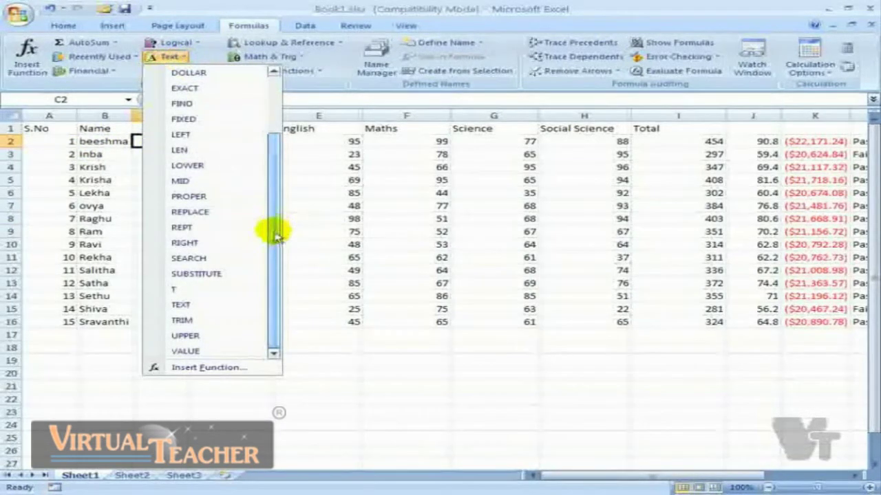
left_click(212, 336)
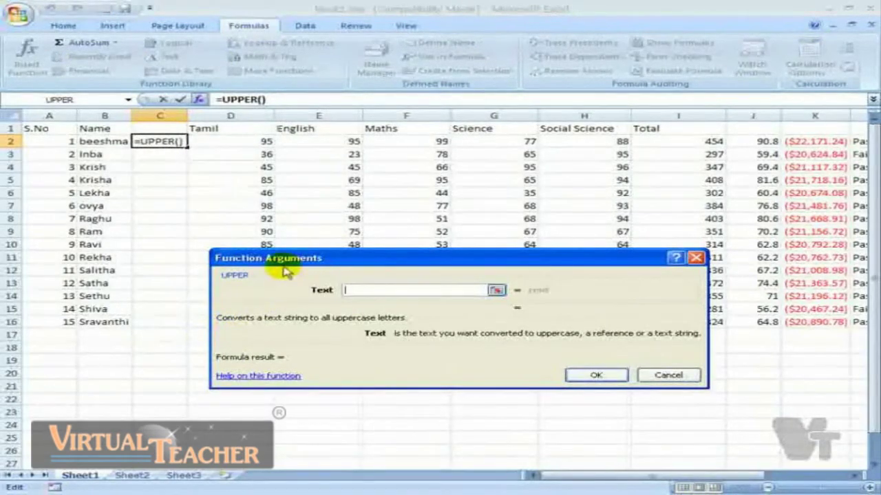
left_click(94, 143)
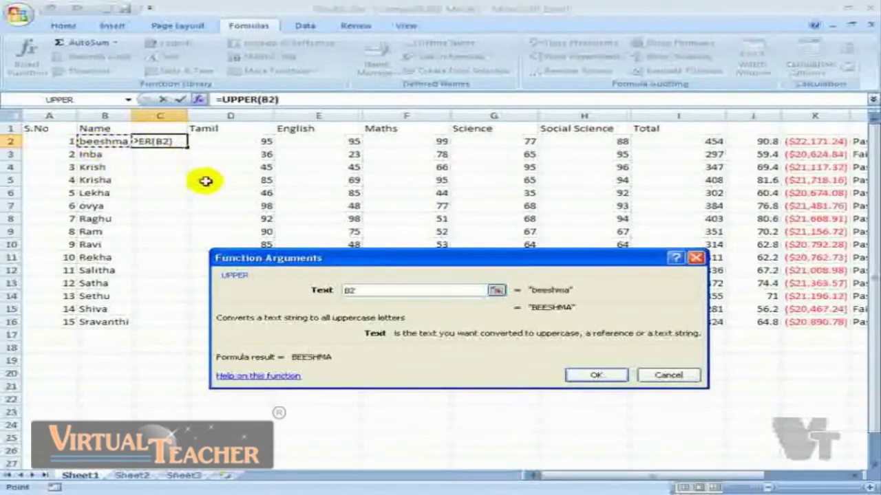
left_click(598, 375)
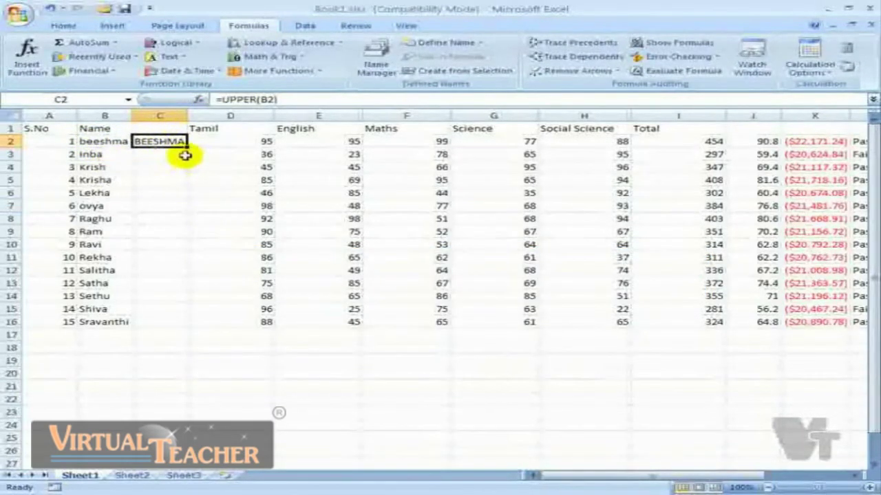
double_click(186, 147)
left_click(190, 375)
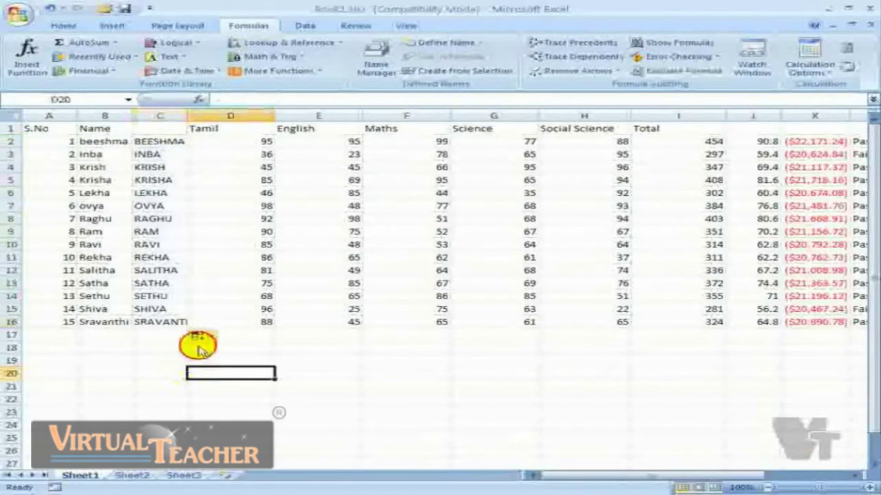
Insert another blank column between the uppercase names in column C and the Tamil column.
right_click(201, 116)
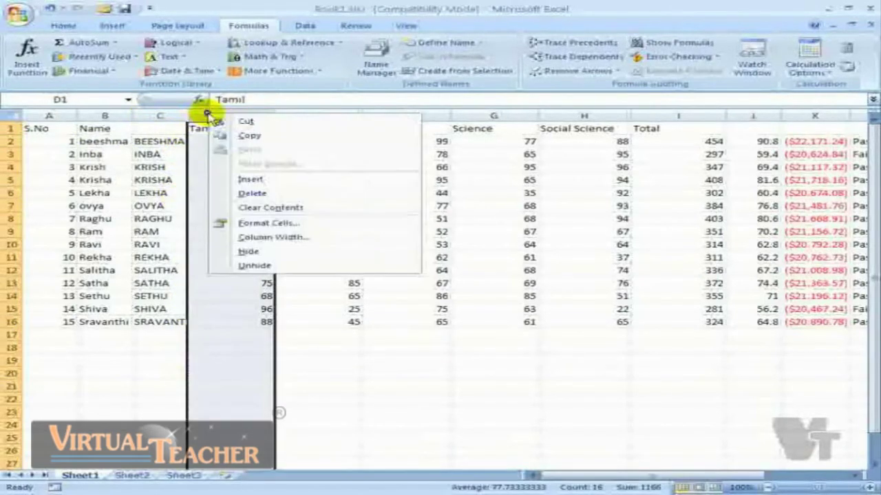
left_click(272, 180)
left_click(346, 373)
Convert the uppercase name in C2 to small letters in cell D2 with the LOWER function.
left_click(207, 140)
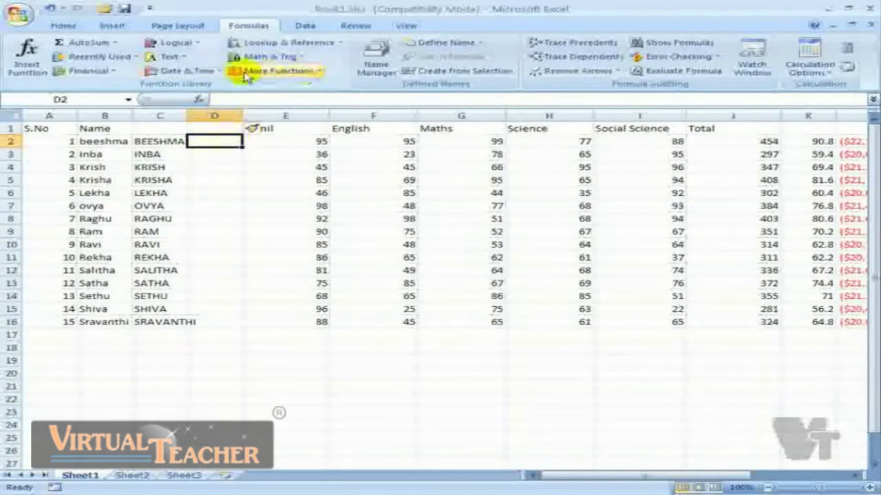
left_click(186, 58)
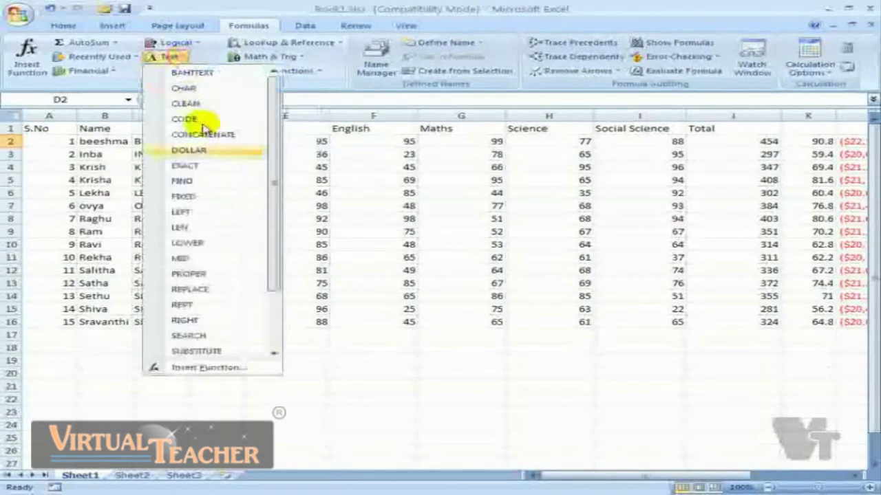
left_click(199, 244)
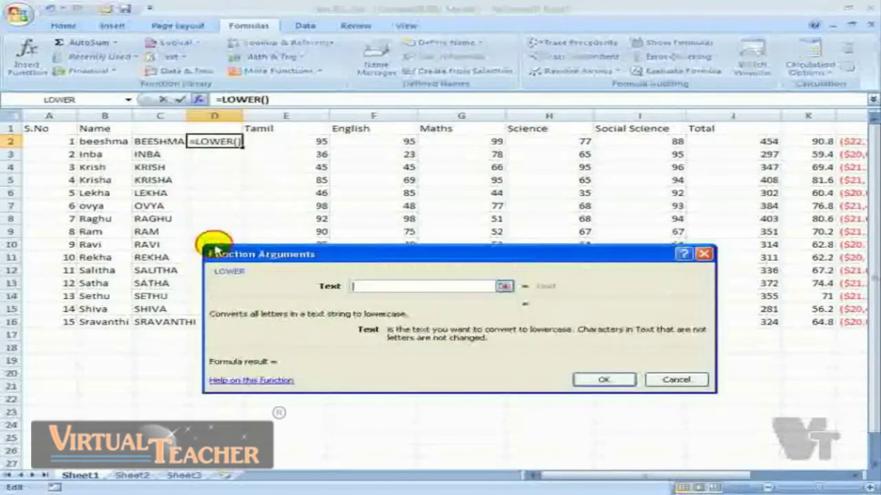
left_click(144, 141)
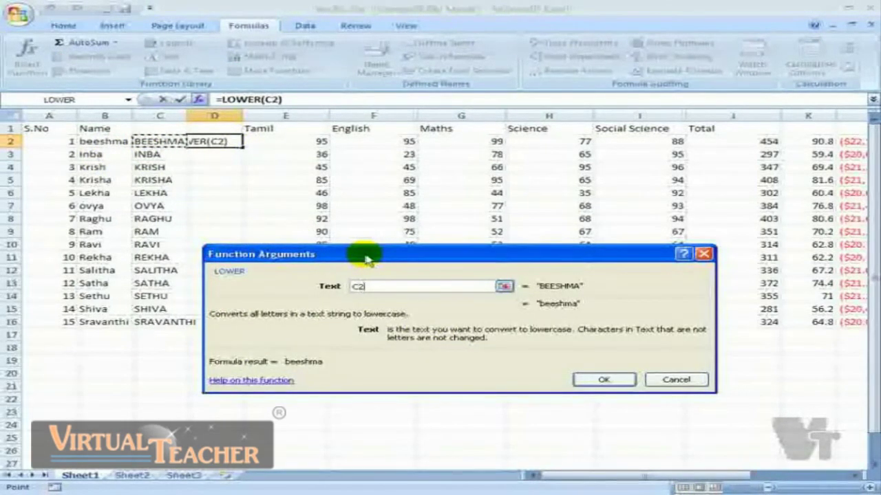
left_click(616, 384)
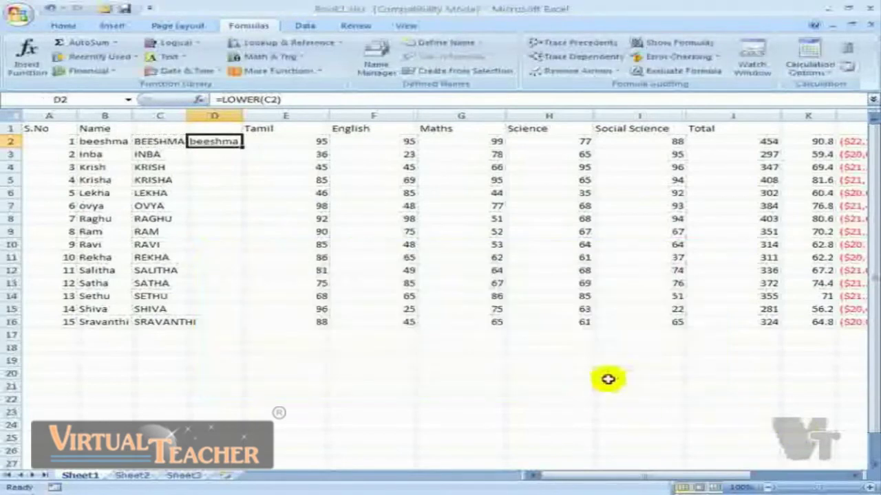
left_click(268, 349)
left_click(230, 143)
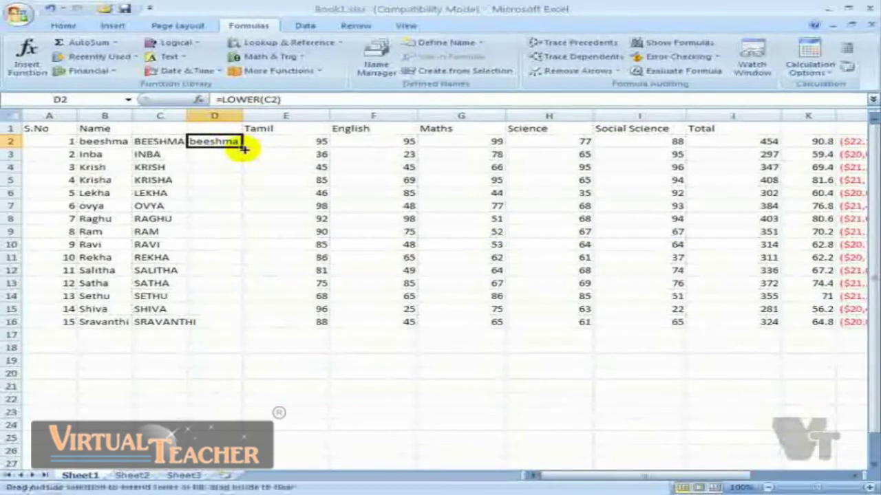
Fill the LOWER formula from cell D2 down the column to D16.
double_click(242, 147)
Insert the current date in cell F22 with the TODAY date function.
left_click(386, 398)
left_click(216, 71)
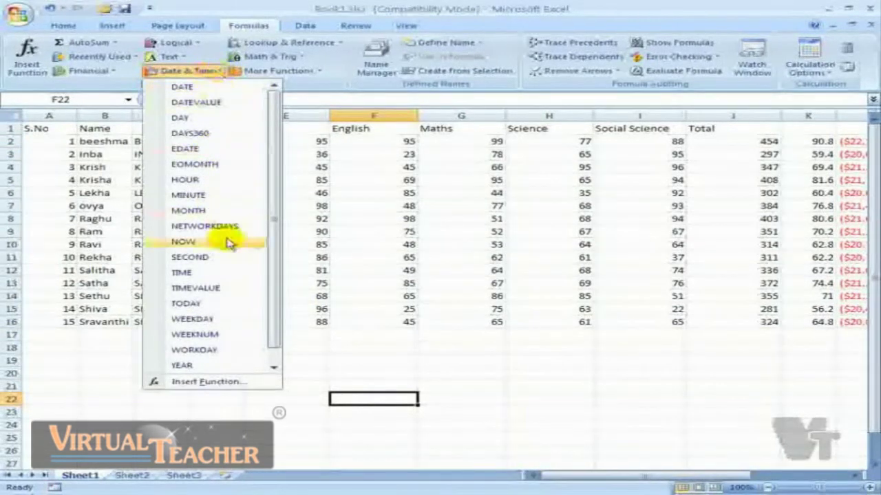
left_click(227, 303)
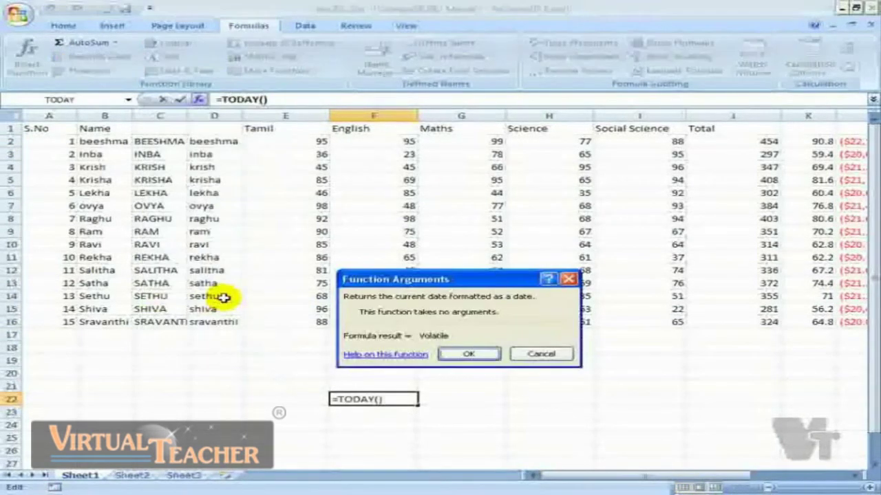
left_click(469, 359)
left_click(360, 424)
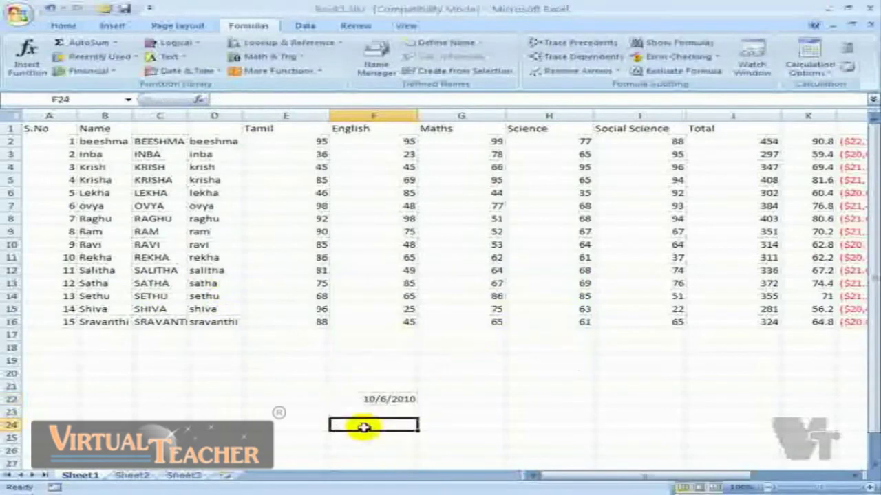
left_click(403, 401)
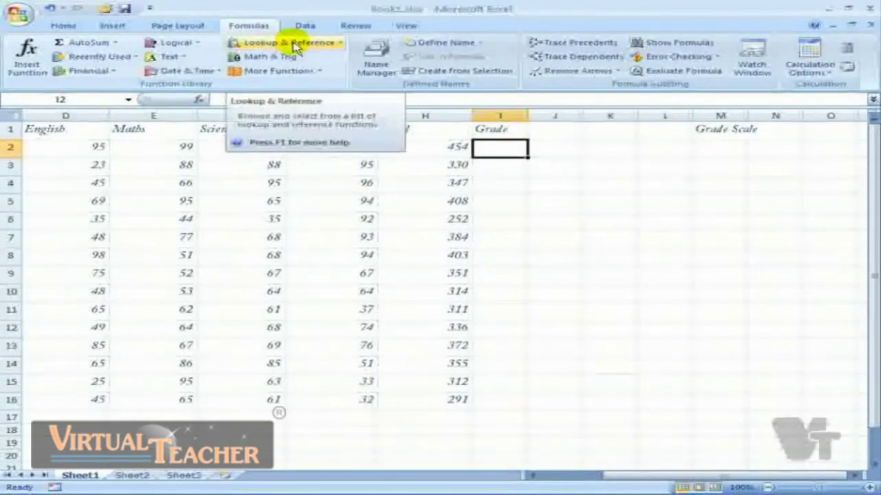
Sort the Grade Scale table in M2:N6 from smallest to largest.
left_click(294, 45)
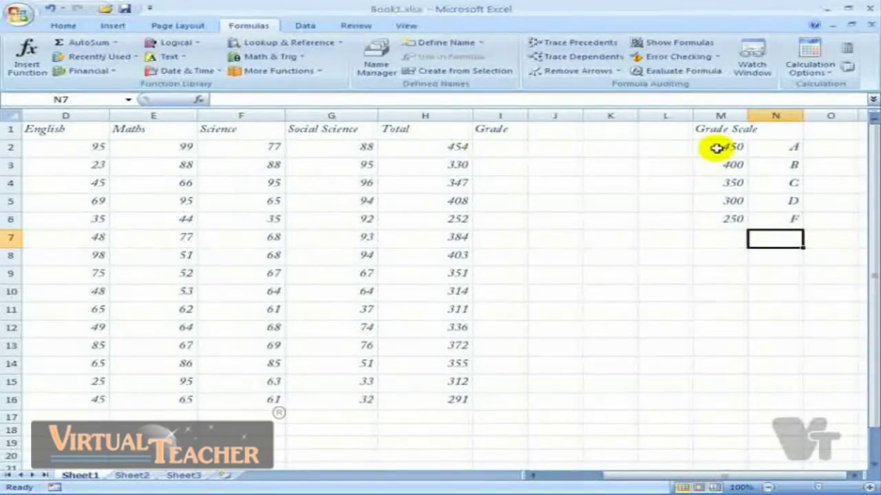
left_click_drag(716, 148, 780, 215)
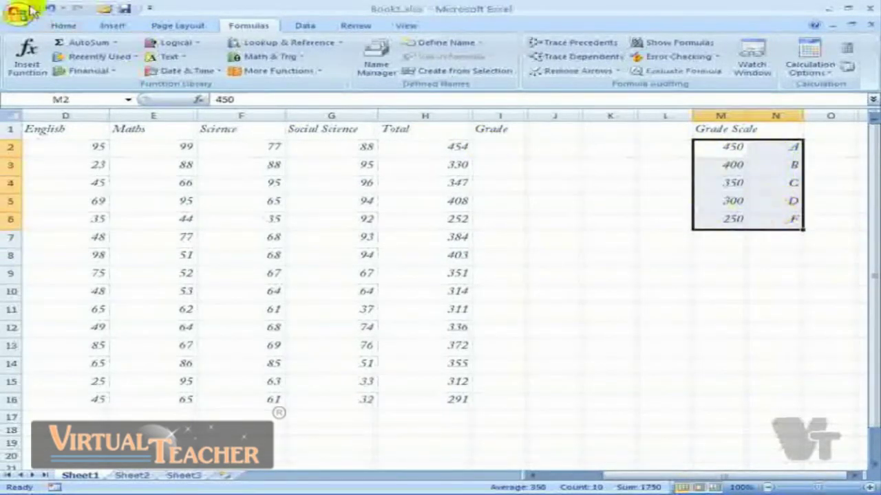
left_click(63, 25)
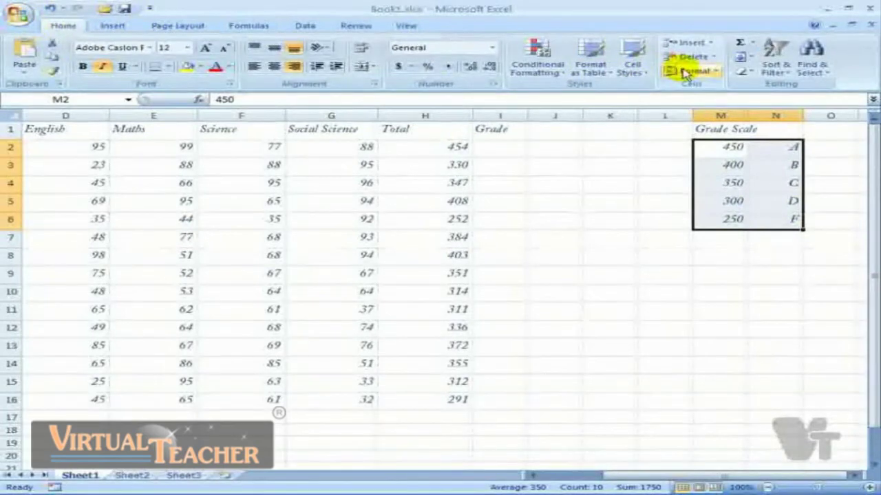
left_click(776, 68)
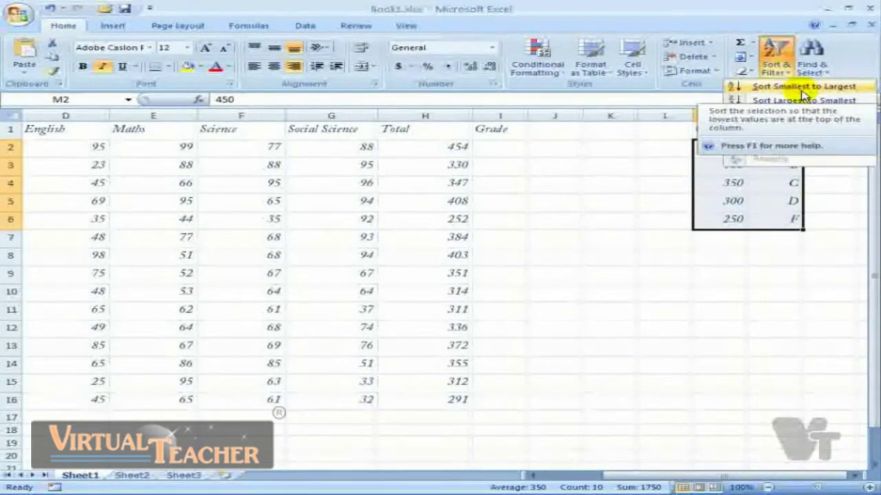
left_click(802, 87)
left_click(726, 261)
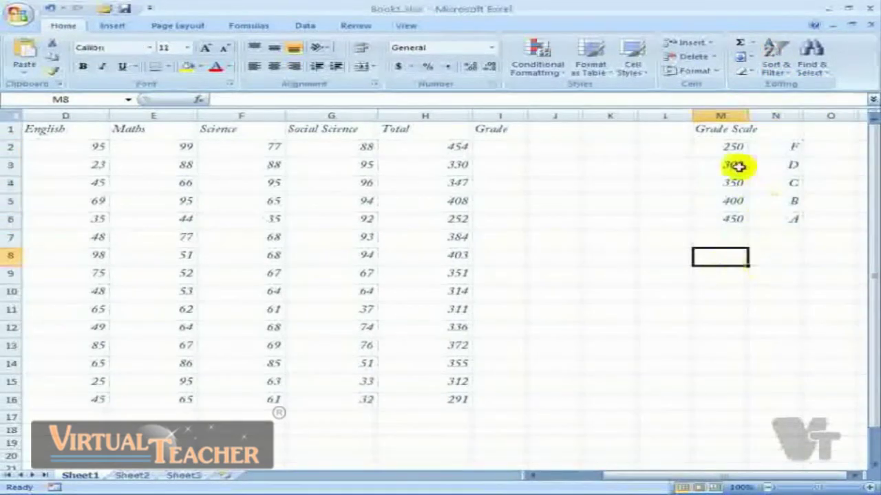
Start a VLOOKUP formula in Grade cell I2 with H2 as the lookup value and M2:N6 as the table array.
left_click(520, 148)
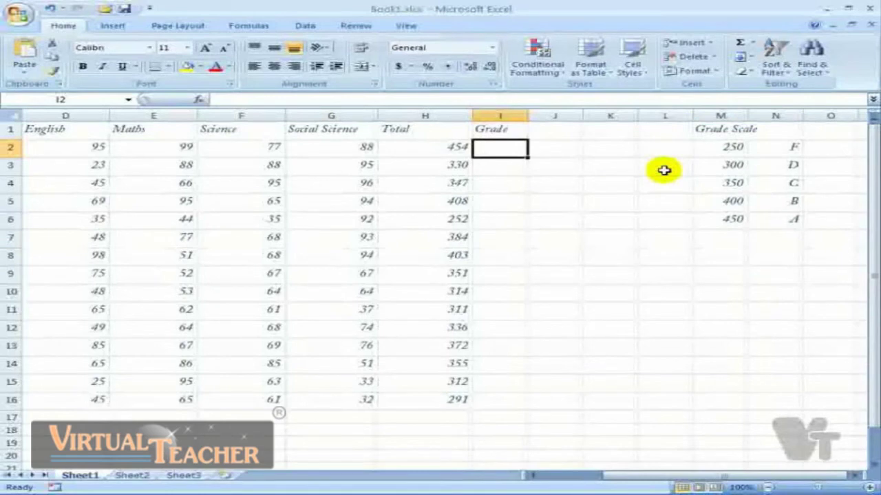
type("=")
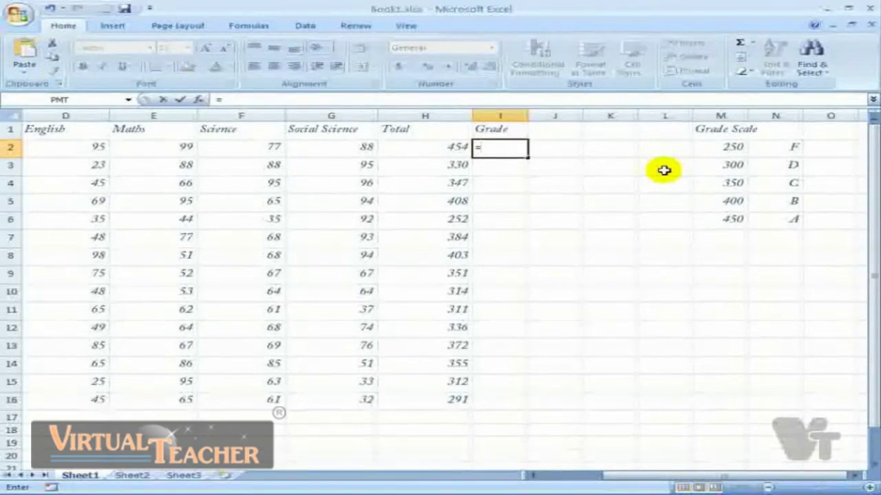
type("vlook")
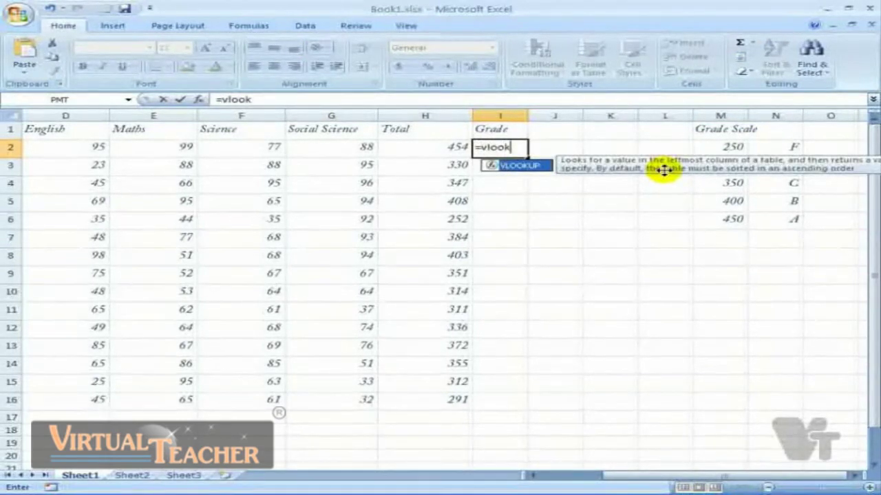
type("up(")
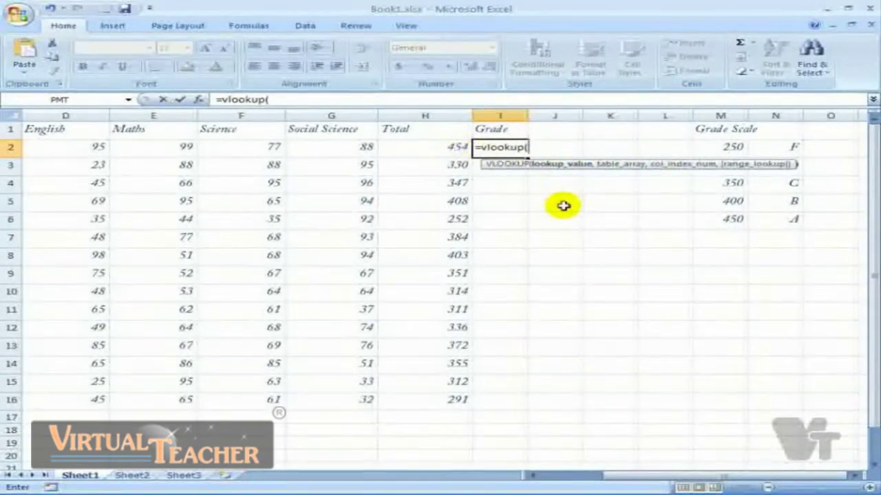
left_click(452, 147)
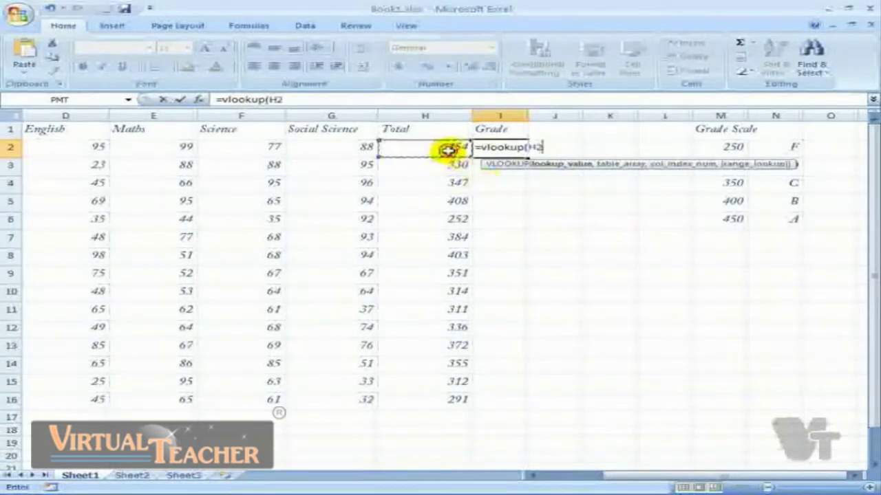
type(",")
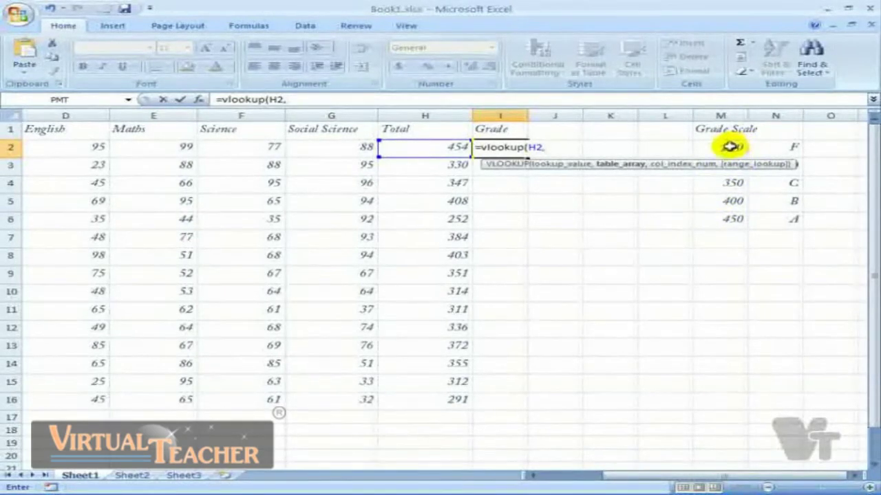
left_click_drag(739, 146, 786, 220)
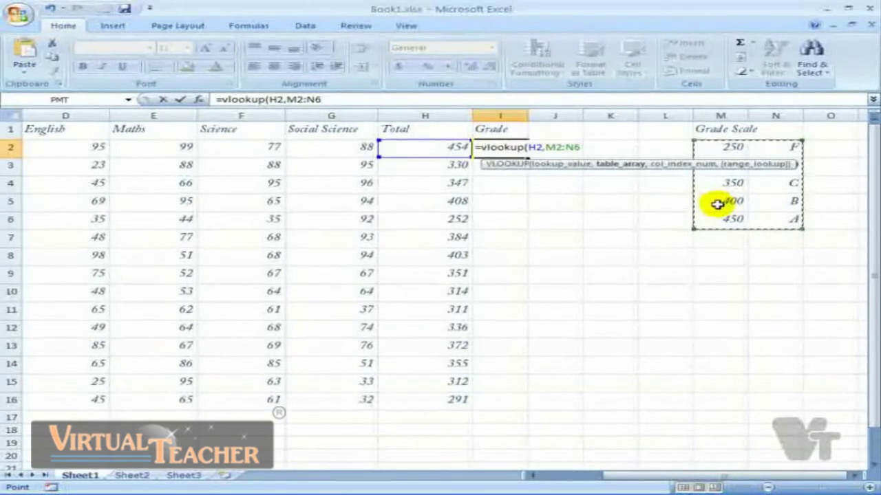
Make the VLOOKUP table reference absolute as $M$2:$N$6 and complete the formula with column index 2.
left_click(545, 147)
type("$")
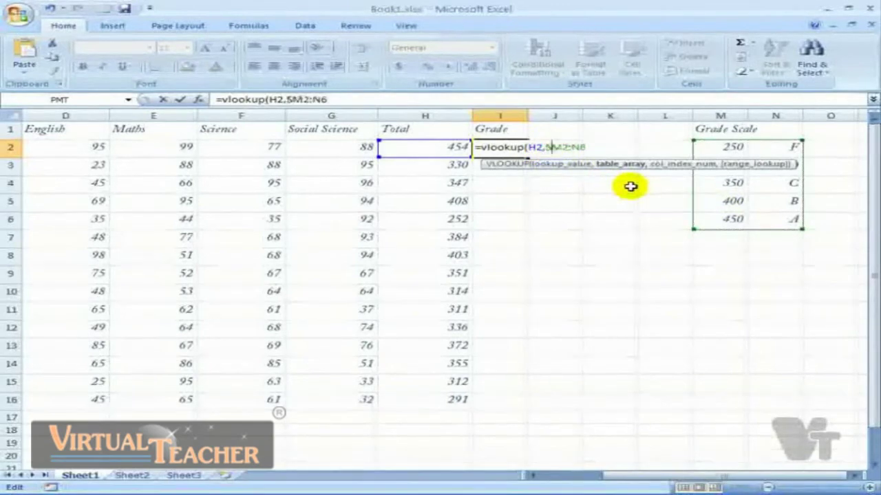
left_click(559, 146)
type("$")
left_click(577, 146)
type("$")
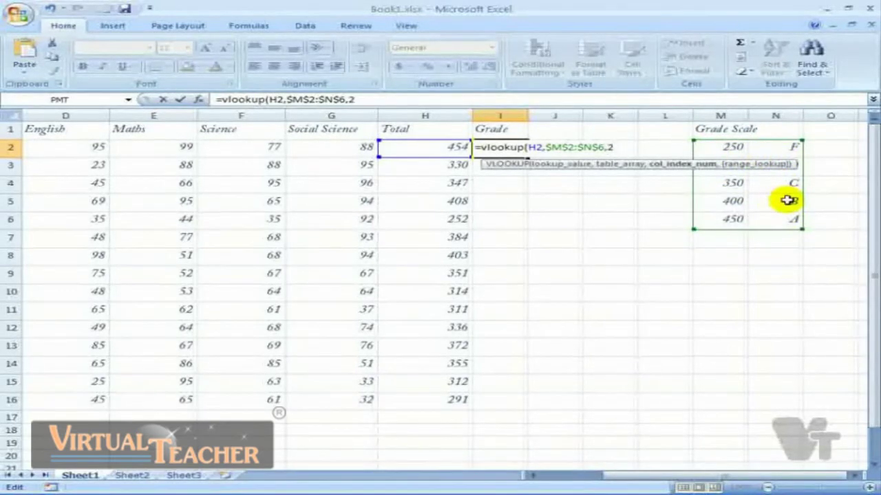
key("Return")
Fill the VLOOKUP formula from I2 down the Grade column.
left_click(507, 153)
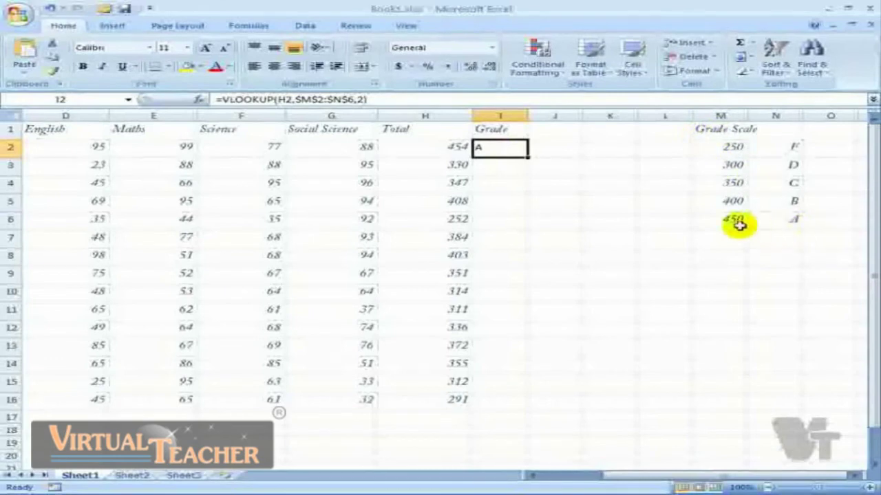
double_click(528, 158)
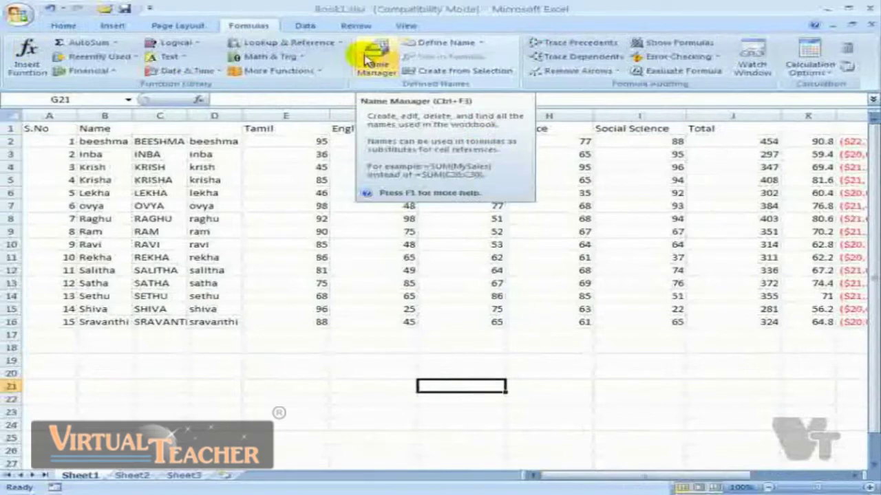
Define the workbook-scope name Eng for the English marks in F2:F16 and select that range to check its name.
left_click(433, 44)
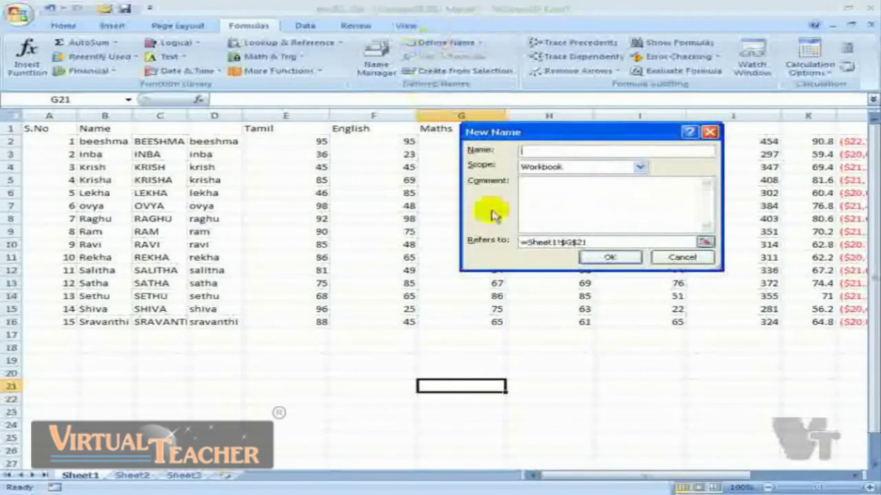
left_click_drag(615, 133, 700, 94)
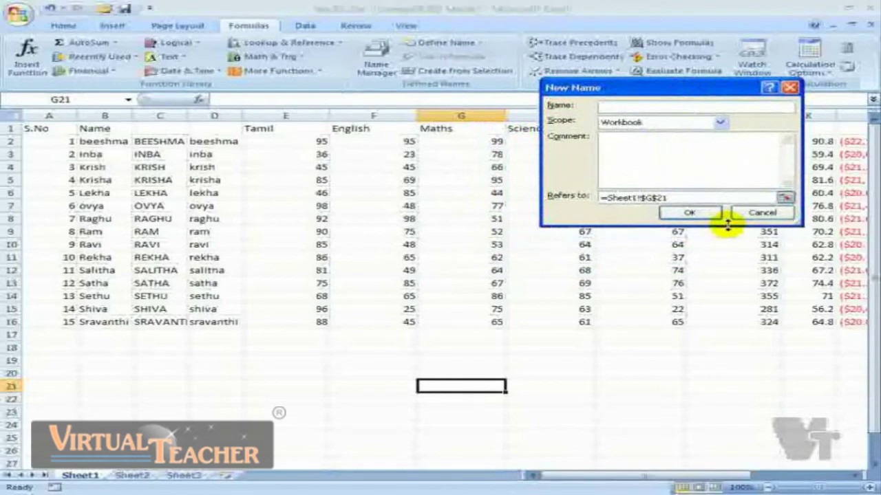
type("Eng")
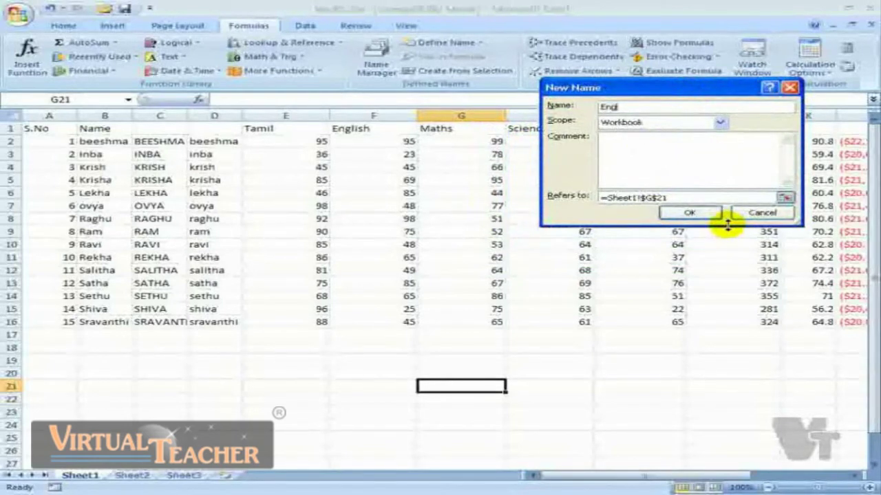
left_click(719, 124)
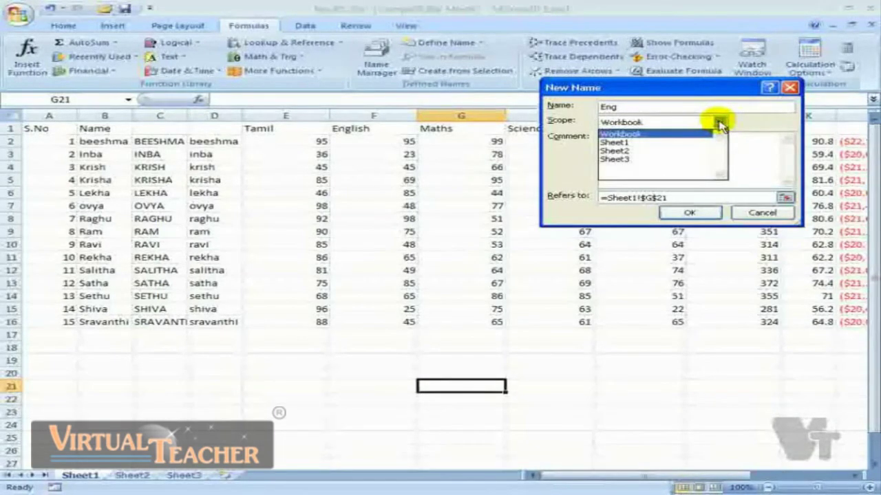
left_click(719, 124)
left_click(648, 173)
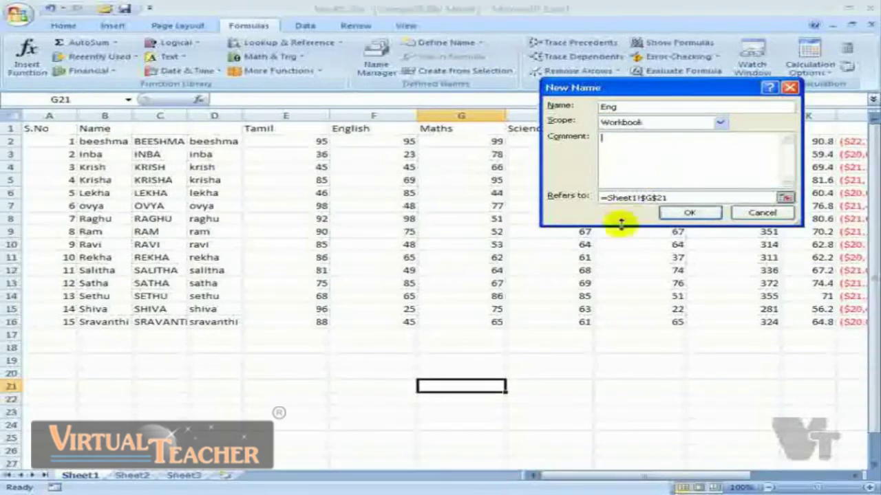
left_click(784, 199)
left_click_drag(385, 141, 394, 322)
left_click(785, 107)
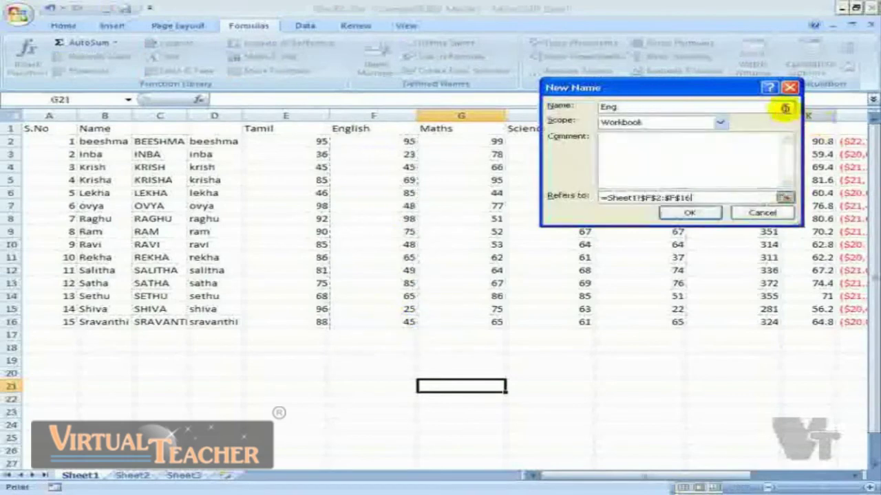
left_click(699, 220)
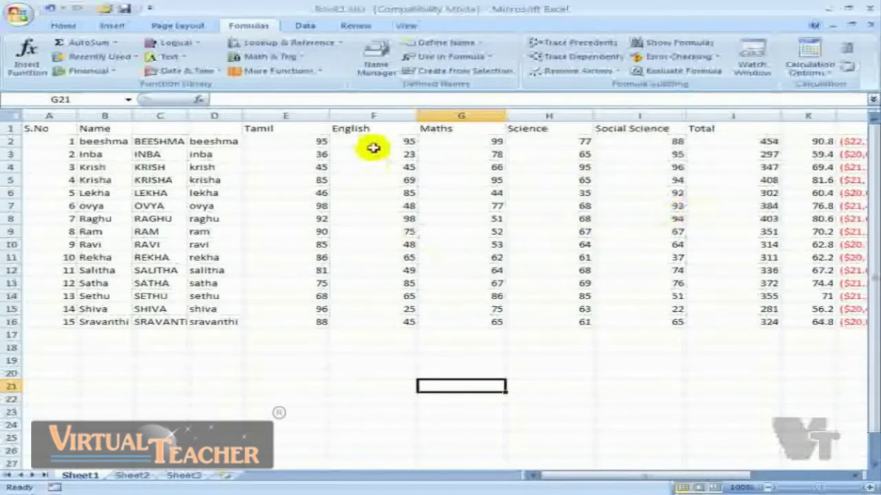
left_click_drag(372, 148, 375, 324)
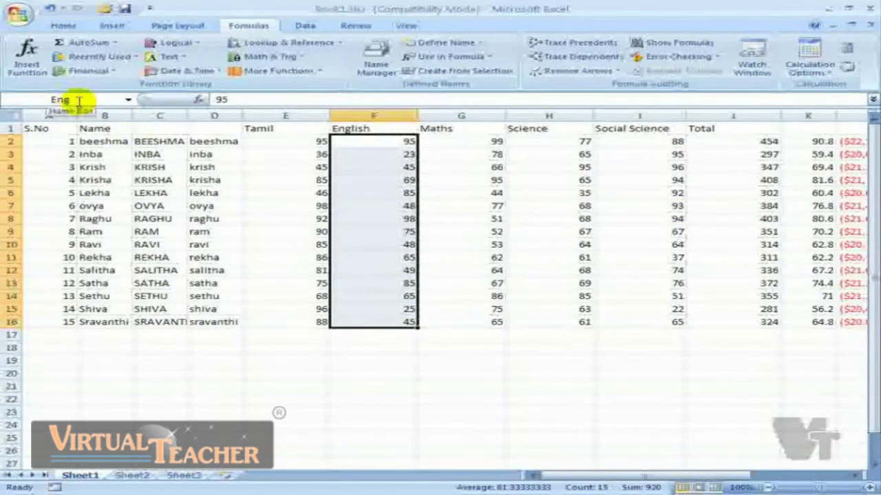
Total the English marks in cell F17 with a SUM formula that uses the defined name Eng.
left_click(350, 335)
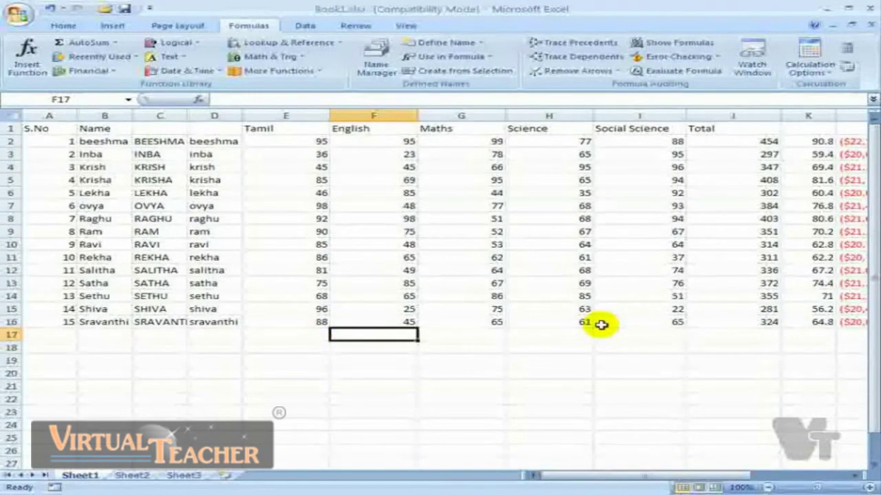
type("=s")
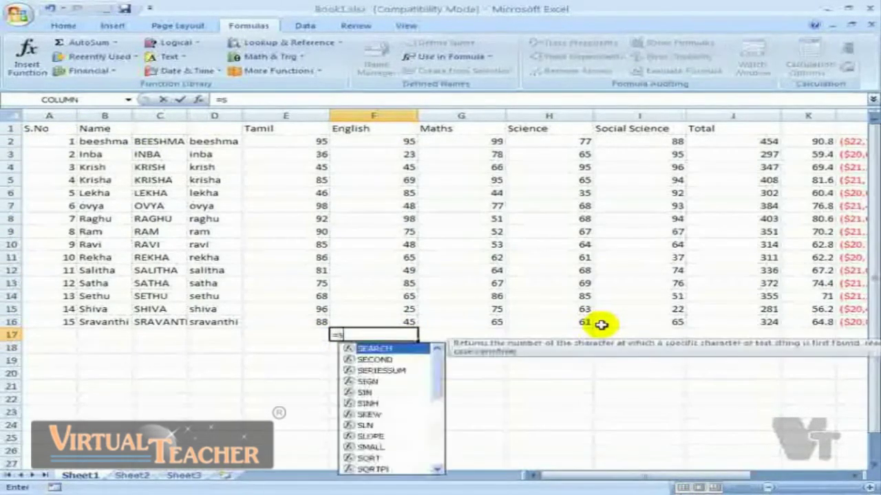
type("um")
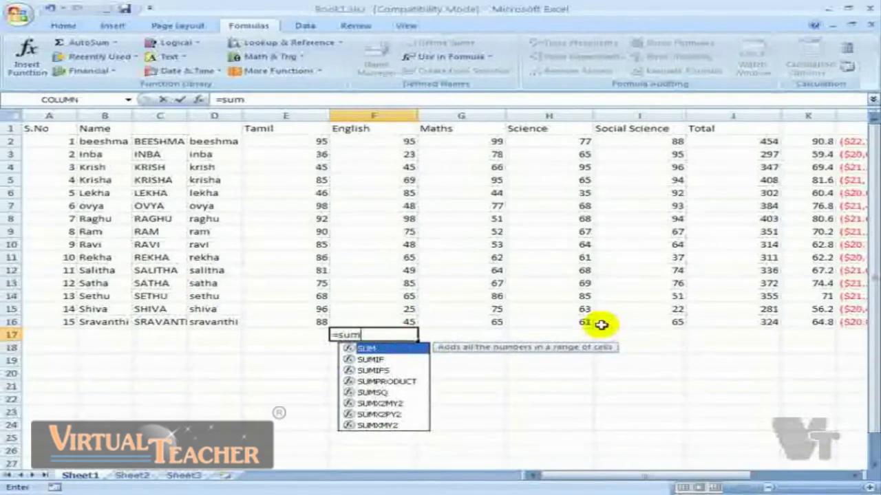
type("(")
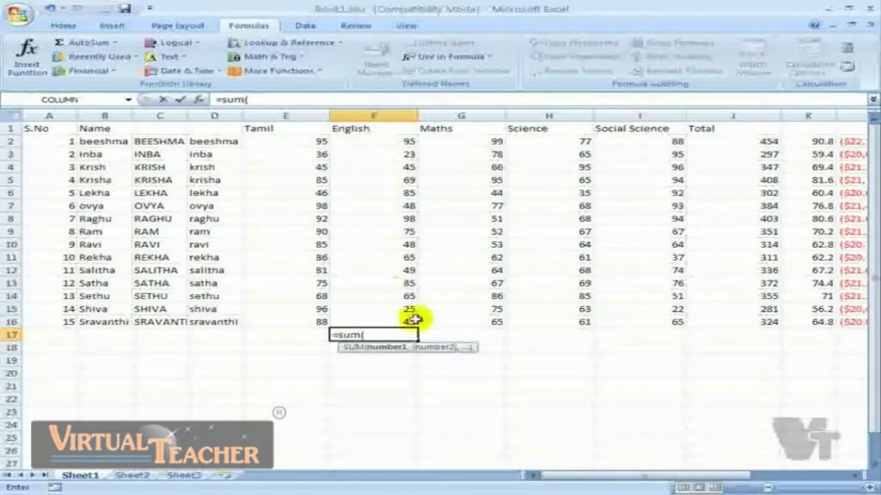
left_click(491, 59)
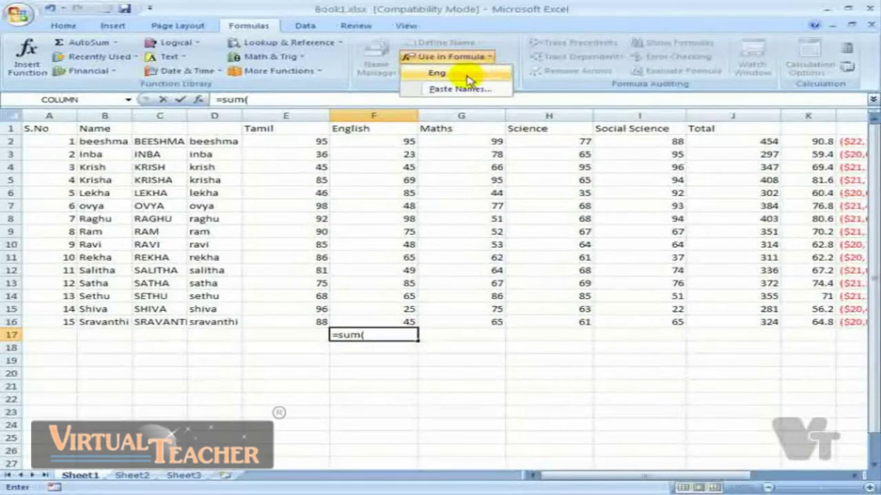
left_click(468, 74)
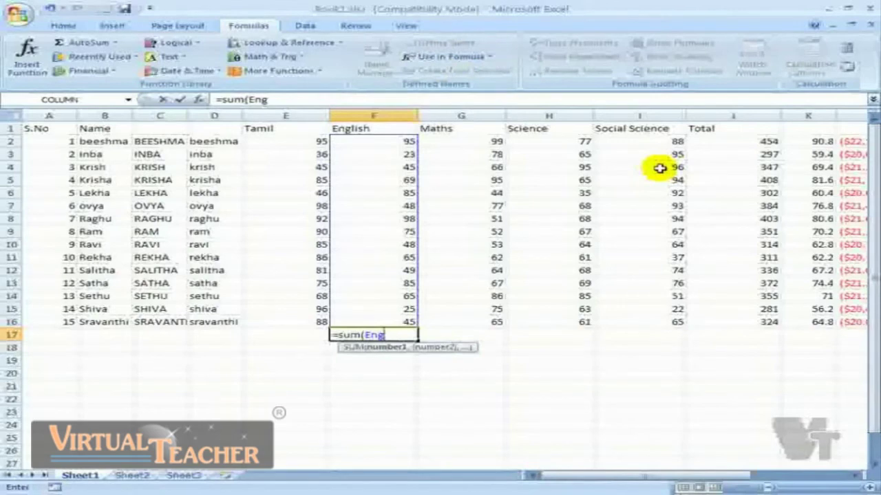
key("Return")
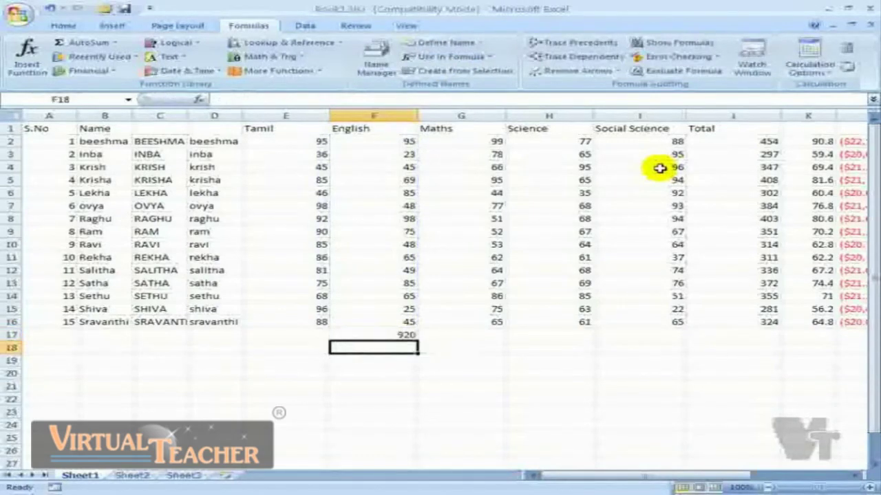
Trace the precedents of the English total in F17 and remove the tracer arrows.
left_click_drag(390, 141, 409, 314)
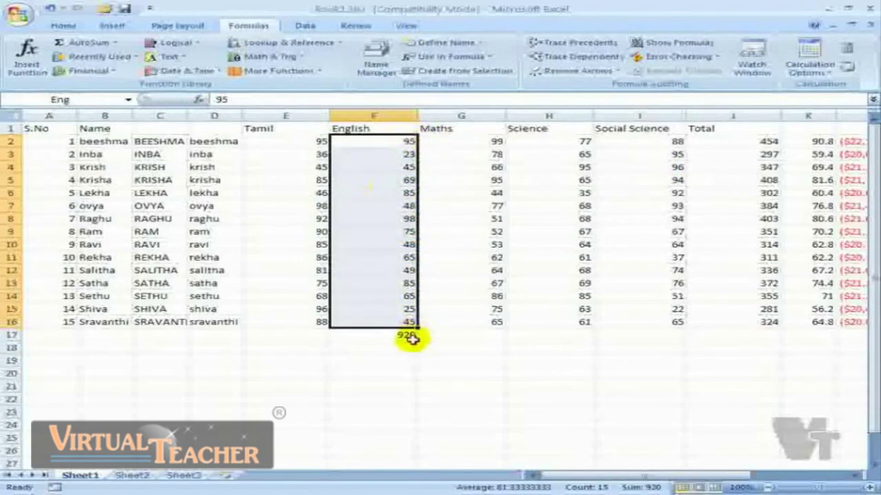
left_click(638, 335)
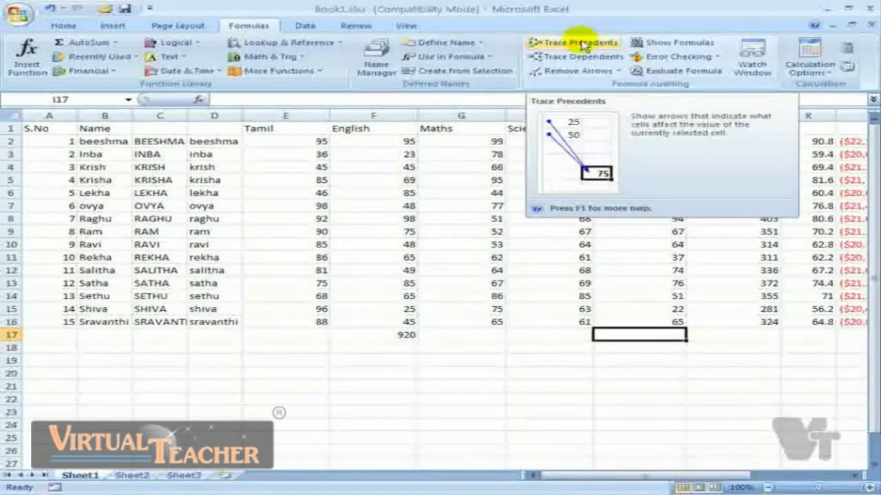
left_click(405, 335)
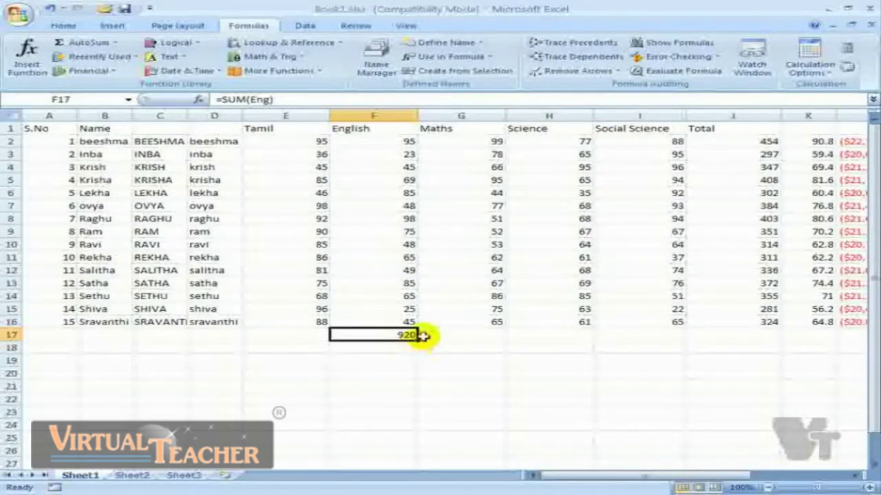
left_click(560, 44)
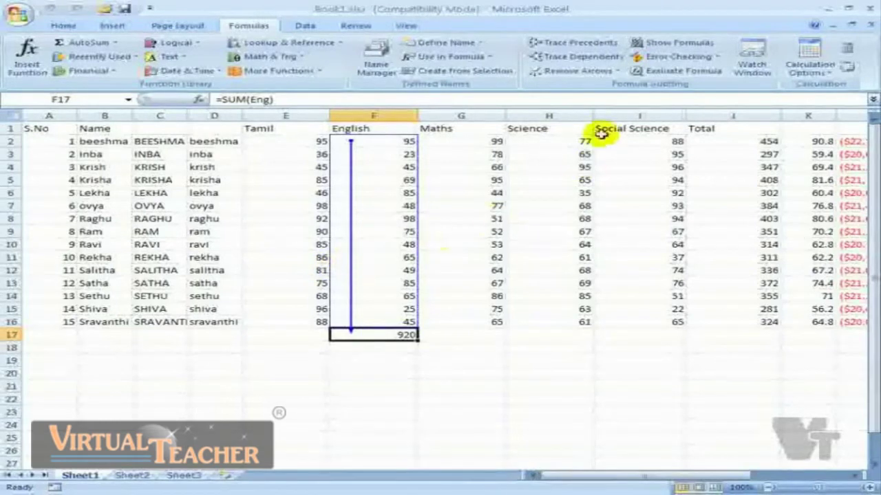
left_click(581, 71)
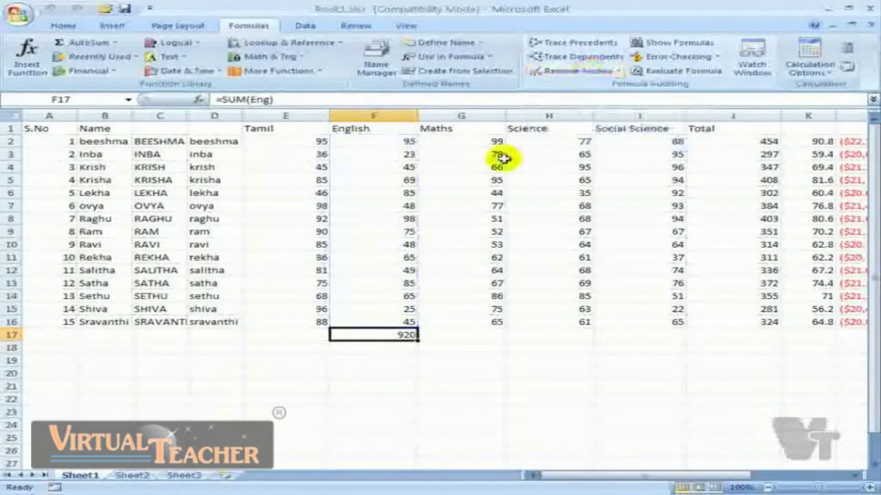
Change the English marks to 33 in F5 and 99 in F10.
left_click(436, 352)
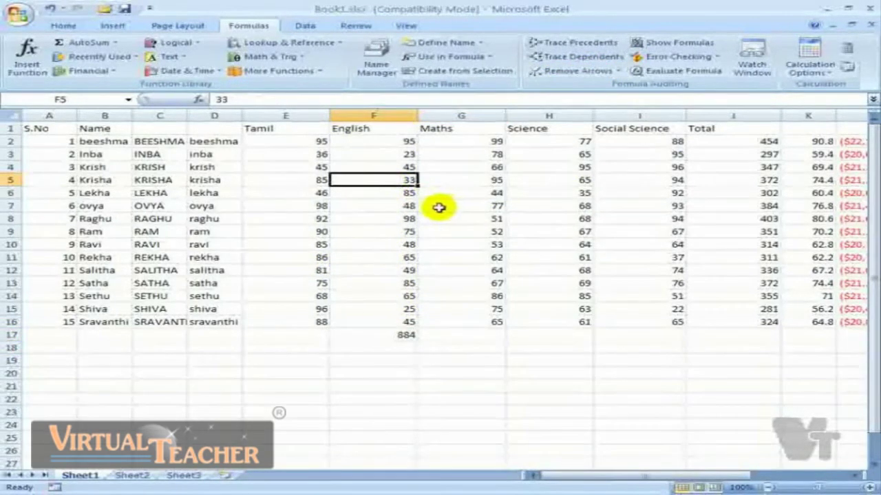
left_click(394, 242)
type("99")
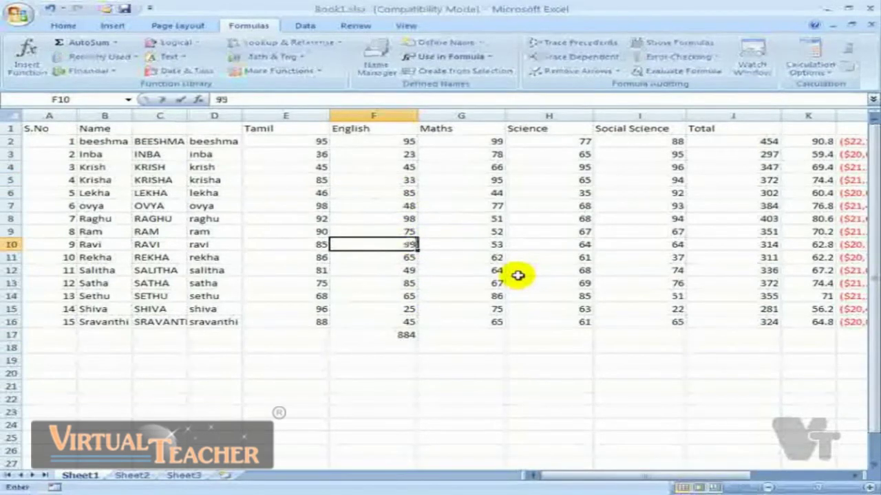
left_click(450, 357)
left_click(399, 248)
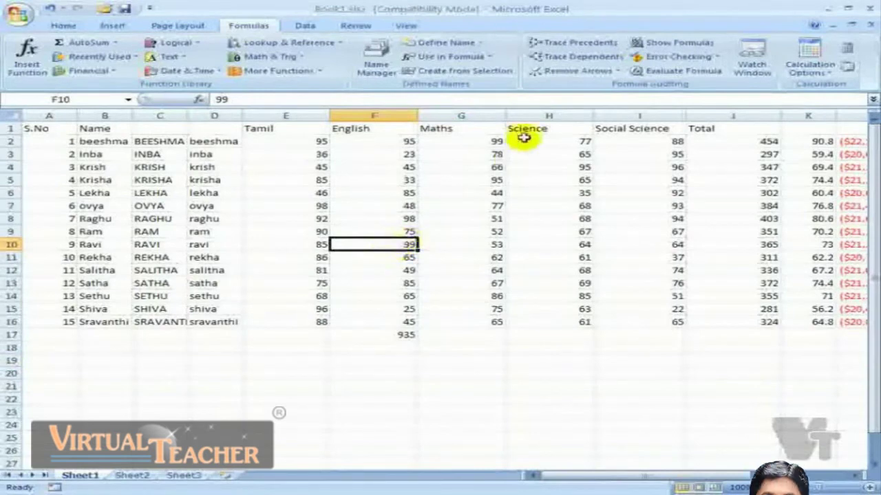
Trace the dependents of the English mark in F10, and briefly show the sheet's formulas in place of their results.
left_click(582, 58)
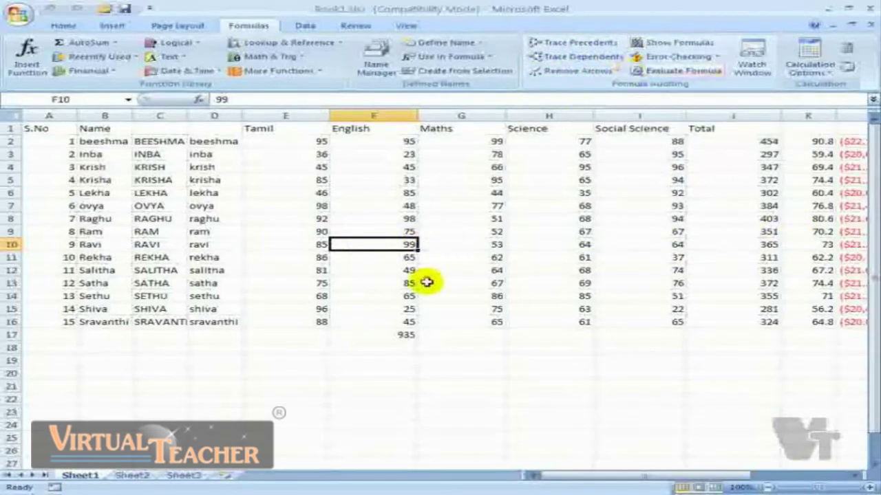
left_click(390, 333)
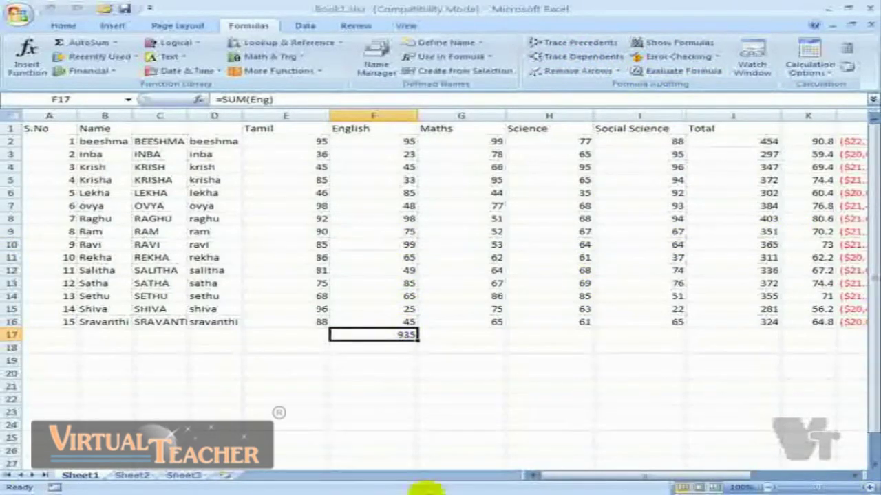
left_click(684, 43)
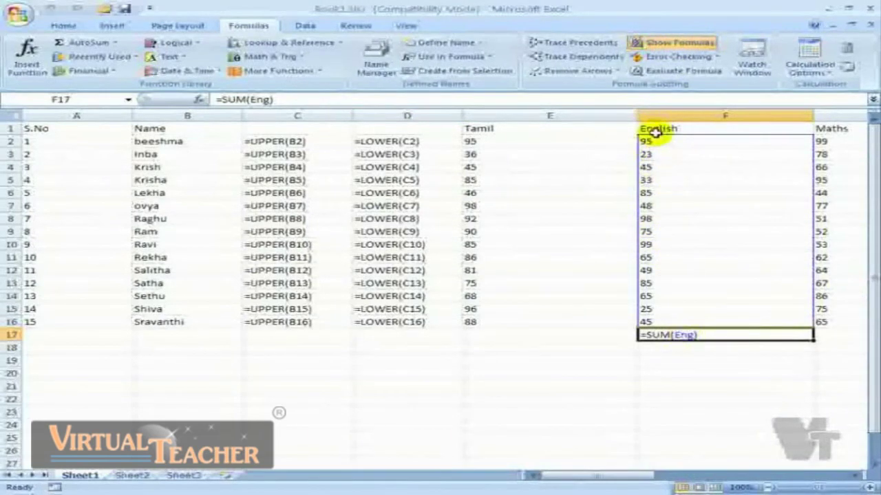
left_click(661, 44)
Run Error Checking on the sheet and step forward and back through the divide-by-zero errors, returning to cell L4.
left_click(677, 56)
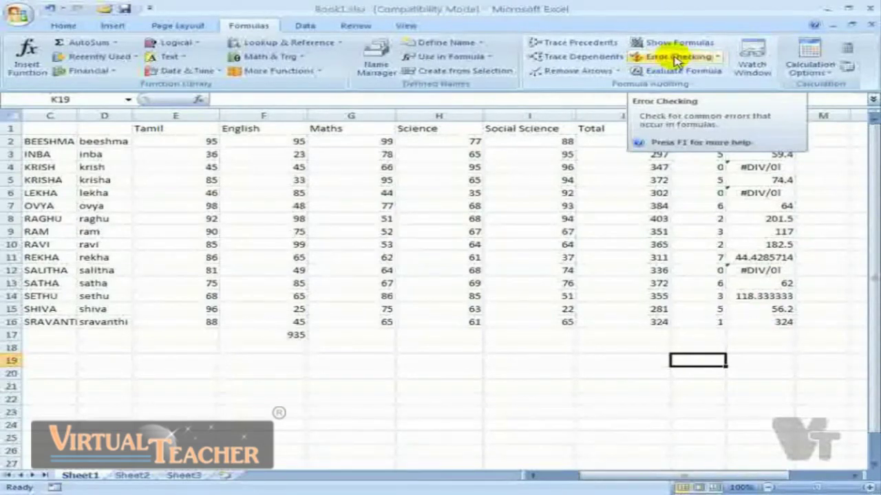
left_click(676, 58)
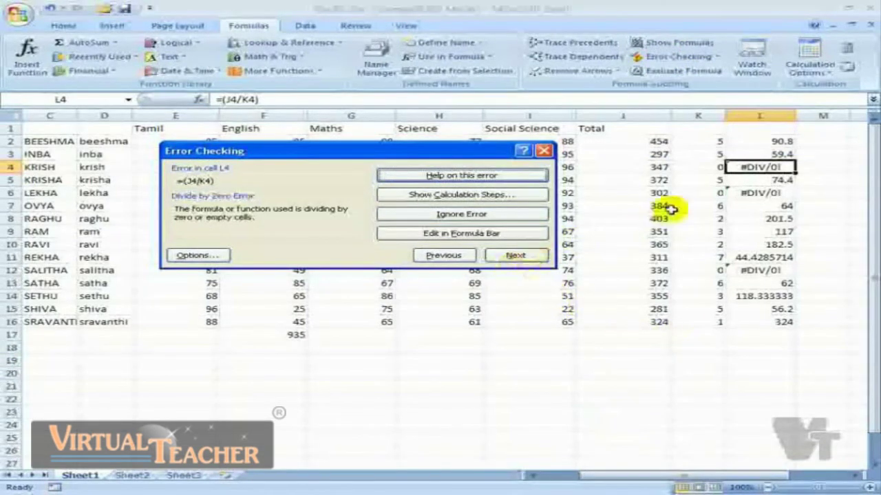
left_click(509, 258)
left_click(515, 256)
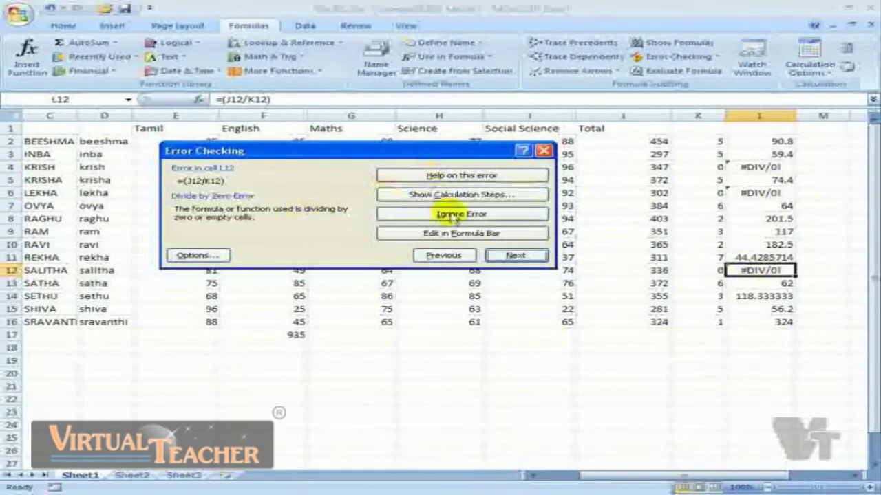
left_click(432, 262)
left_click(432, 263)
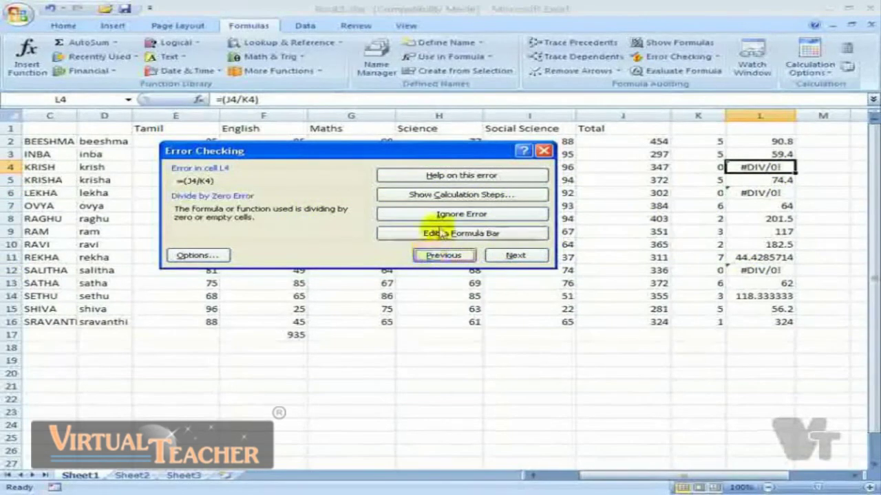
Read the help topic for the #DIV/0! error in L4 and evaluate its calculation steps.
left_click(475, 178)
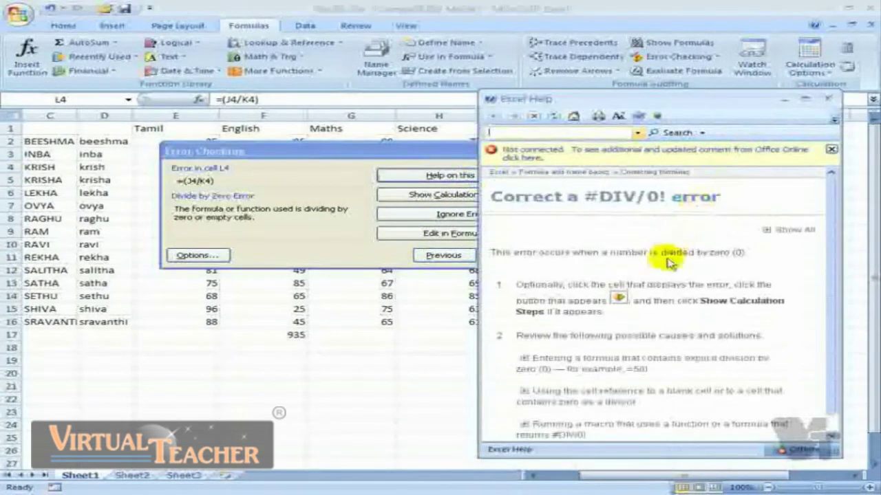
scroll(831, 277, "down", 1)
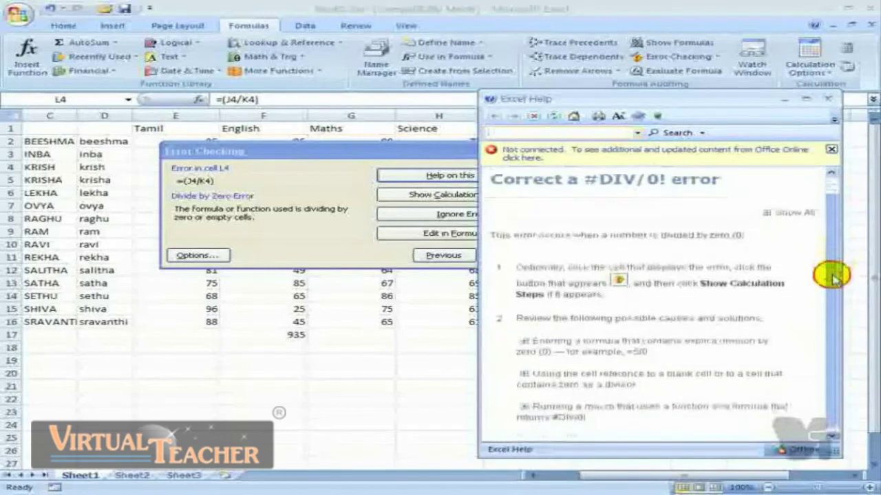
left_click(829, 99)
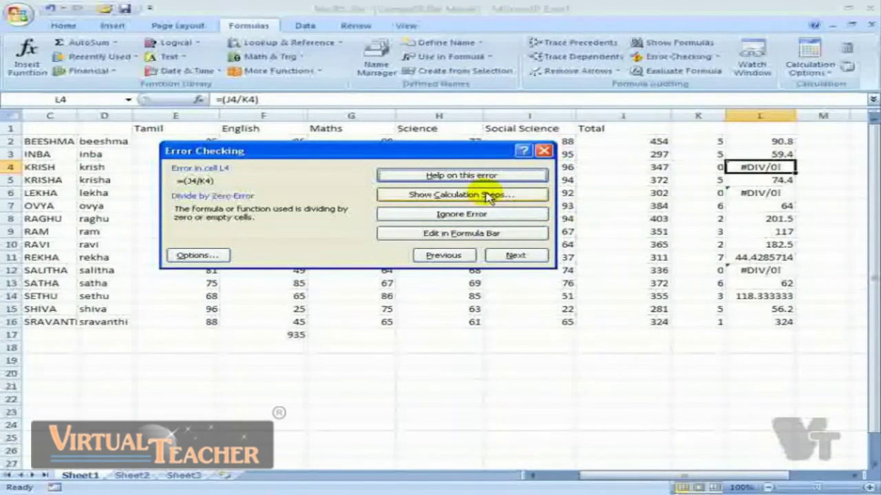
left_click(487, 195)
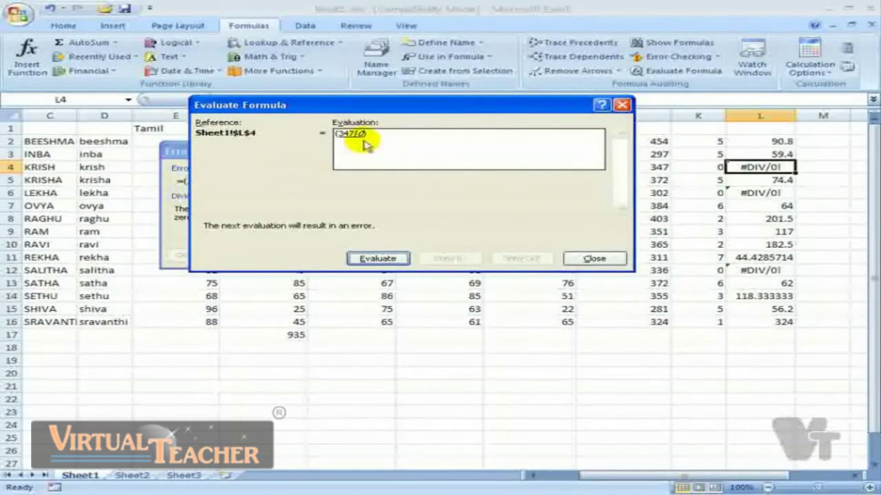
left_click(372, 259)
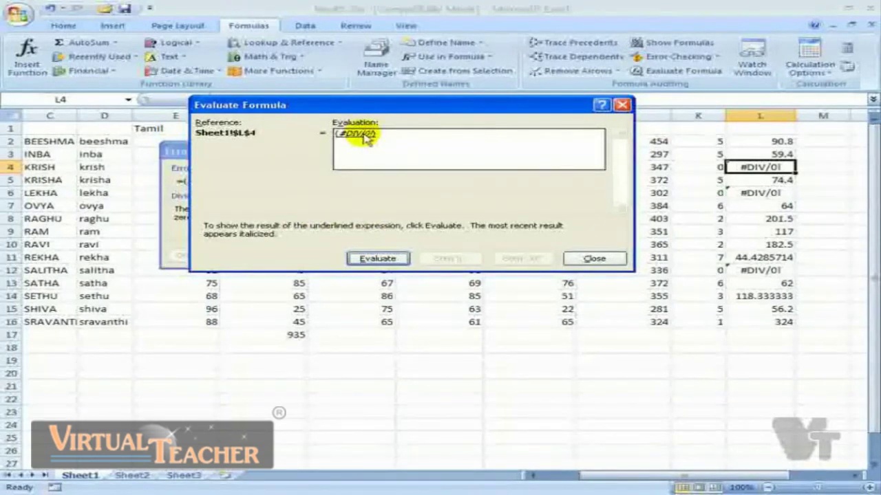
left_click(590, 260)
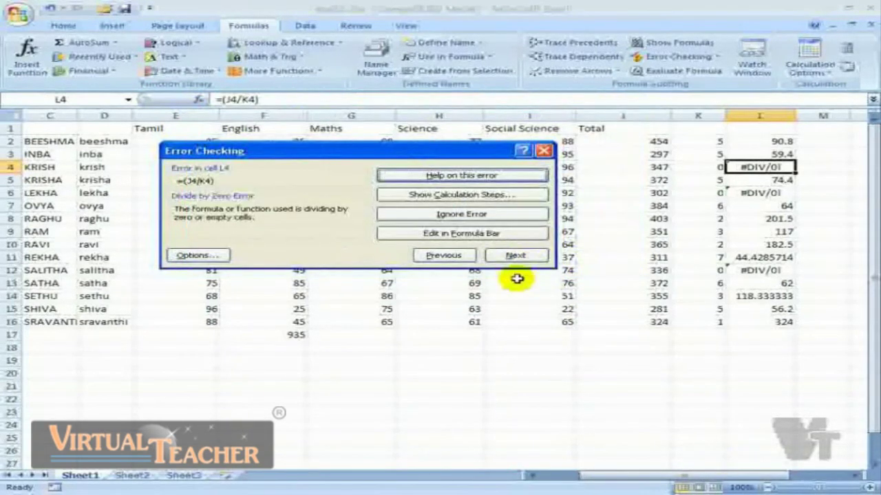
Ignore the error in L4, correct the one in L6 by setting its divisor K6 to 5, and end the error check.
left_click(462, 214)
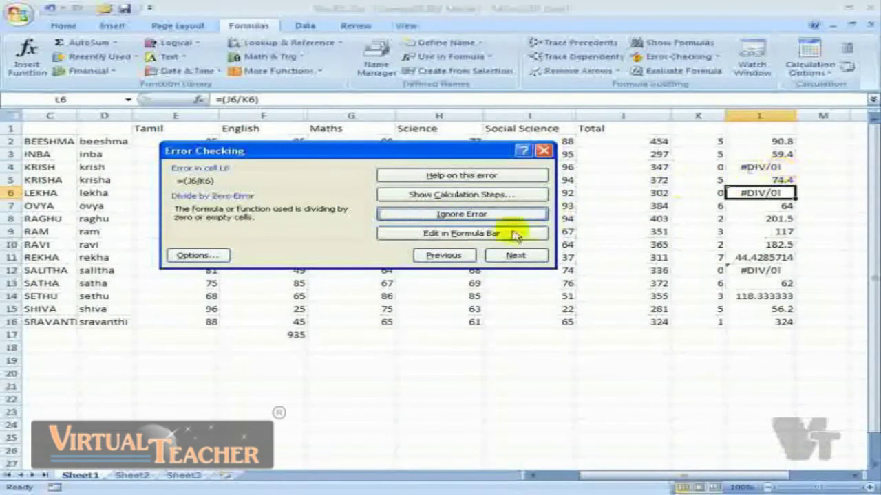
left_click(439, 234)
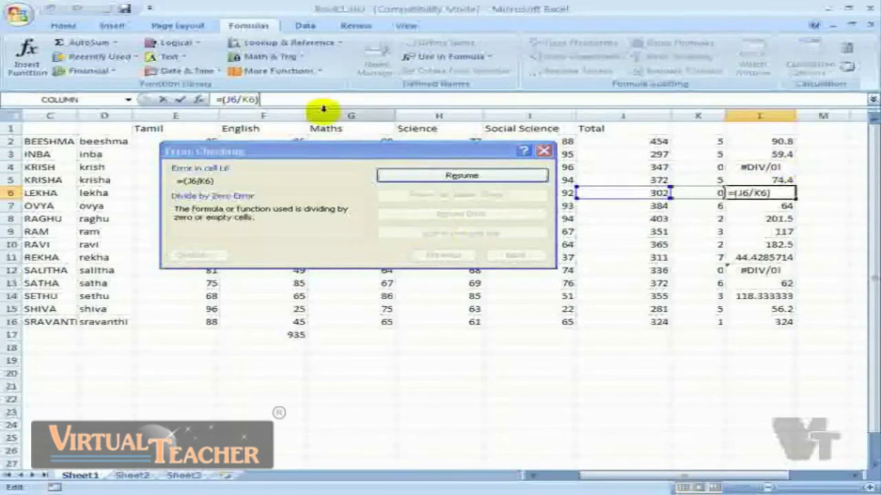
left_click(707, 192)
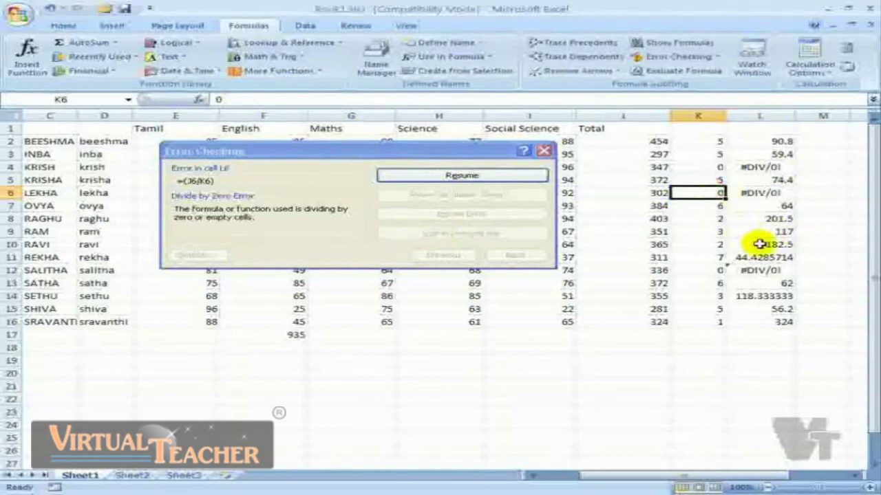
type("5")
key("Return")
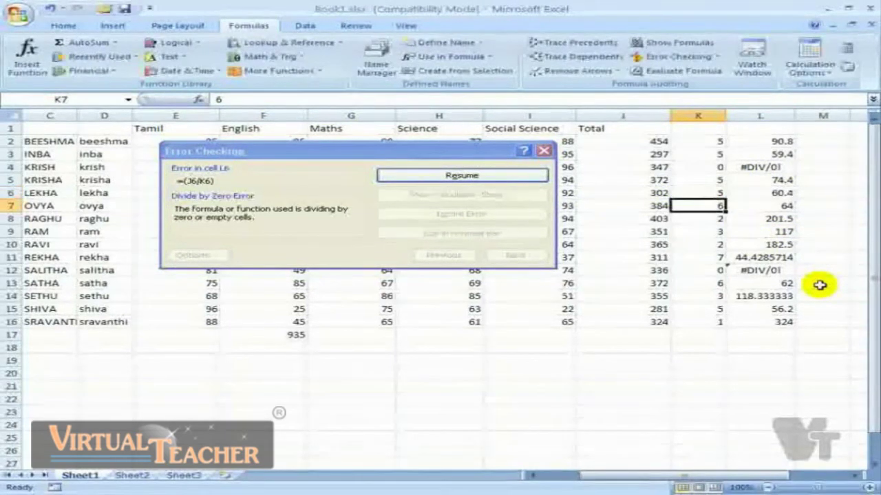
left_click(509, 177)
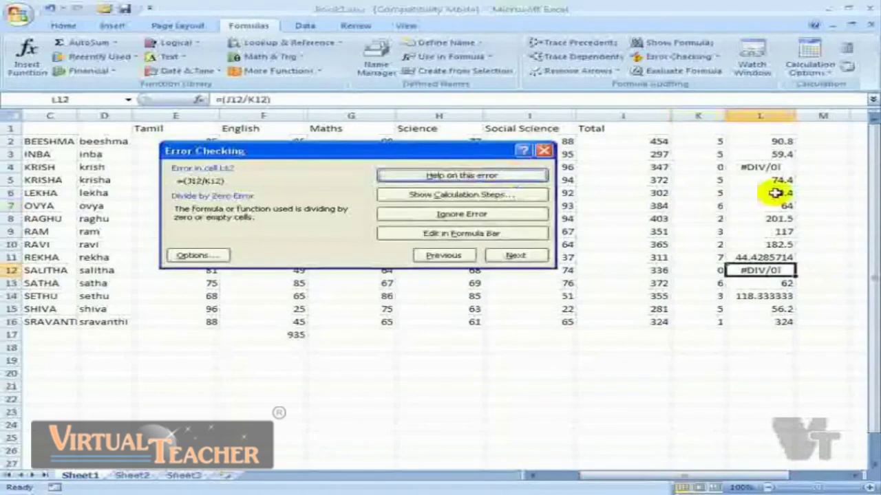
left_click(769, 203)
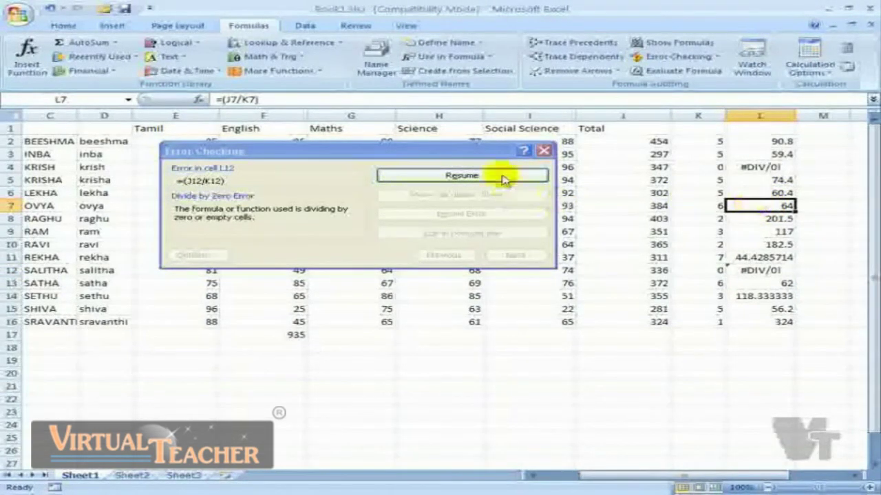
left_click(543, 151)
Add cells A1:K2 of Sheet1 to the Watch Window.
left_click(508, 399)
left_click_drag(624, 476, 582, 474)
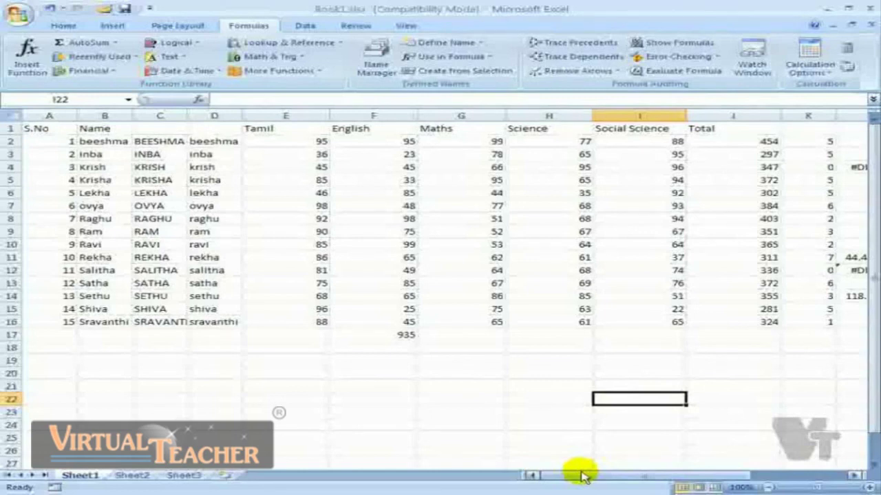
left_click(745, 59)
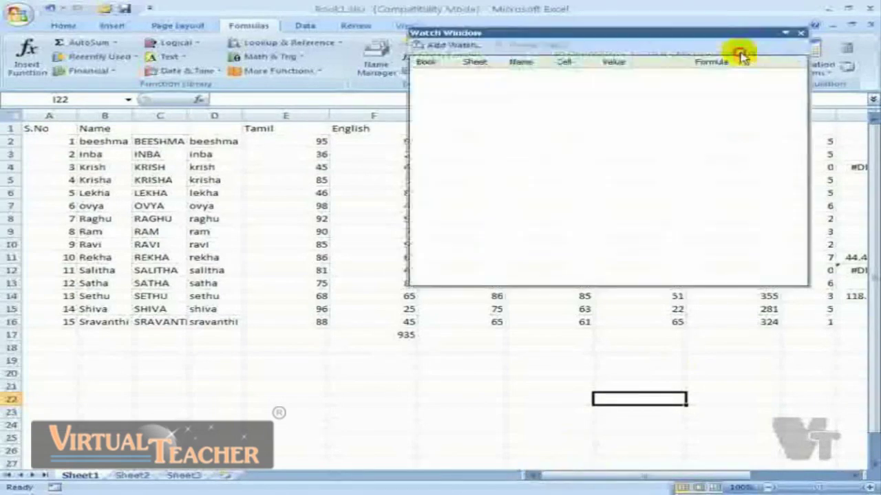
left_click(800, 33)
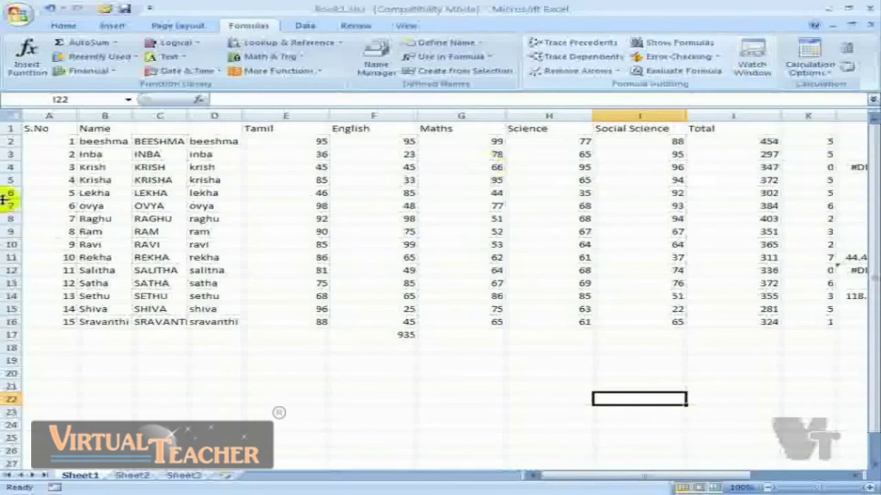
left_click_drag(29, 128, 800, 141)
left_click(753, 59)
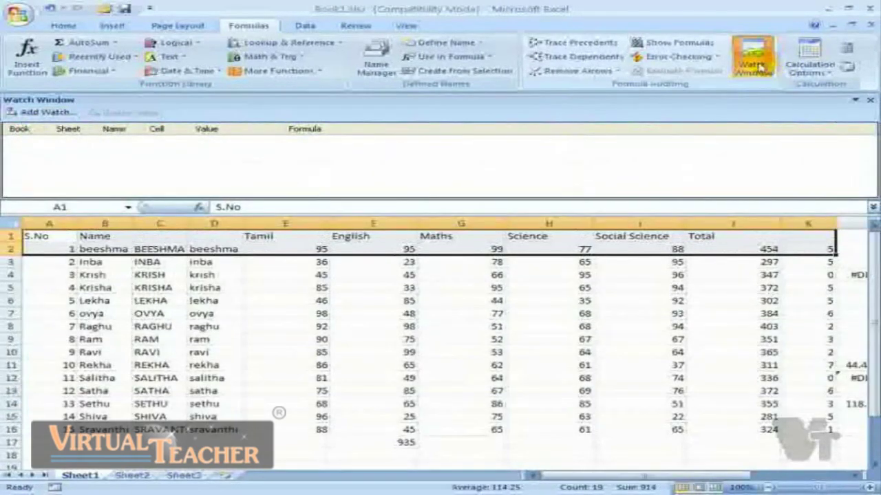
left_click(47, 113)
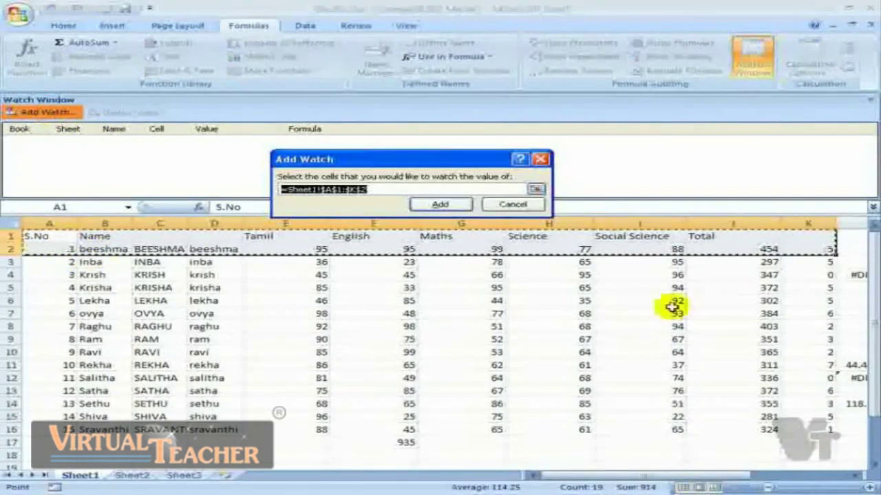
left_click(440, 204)
Close the Watch Window, switch to Sheet2 and reopen it to view the watched Sheet1 cells there.
scroll(268, 150, "down", 3)
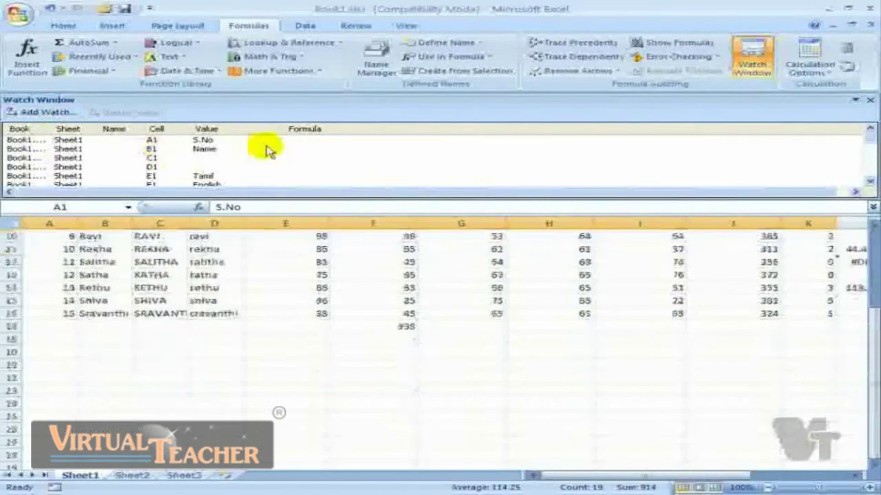
scroll(264, 148, "up", 3)
left_click(870, 100)
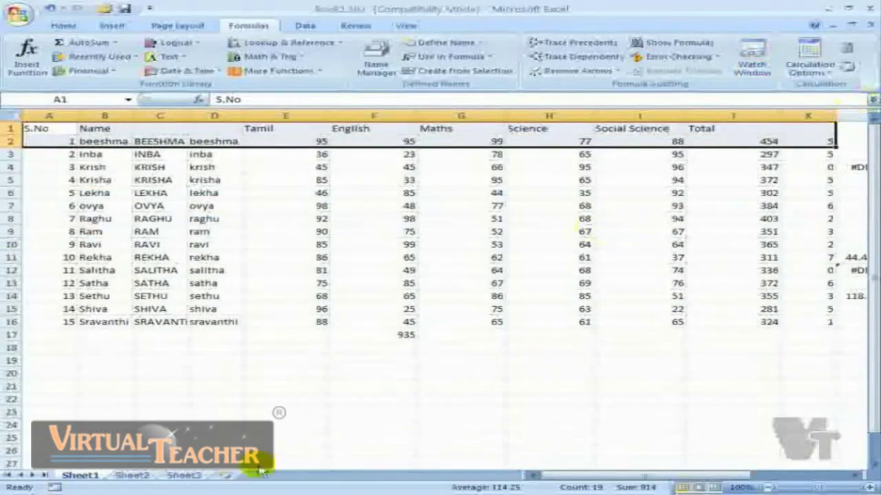
left_click(131, 475)
left_click(767, 78)
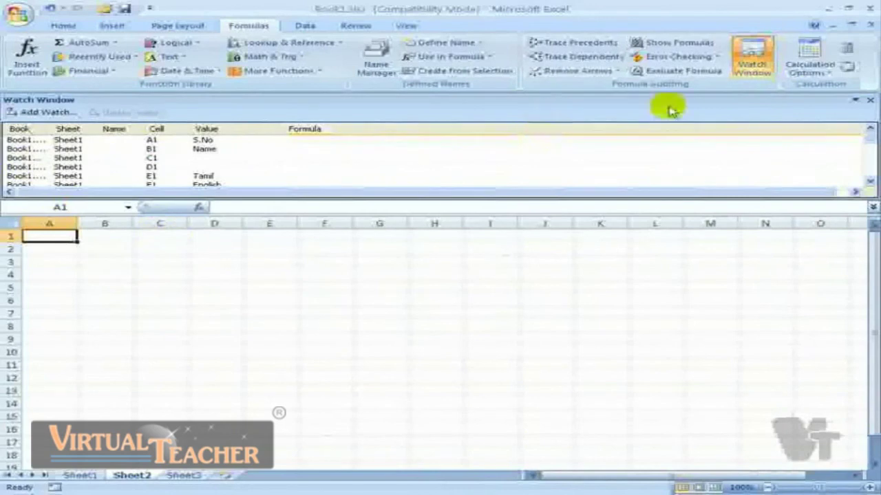
Undock the Watch Window so it floats over Sheet2, and view the Add Watch dialog without adding a cell.
left_click_drag(711, 98, 626, 168)
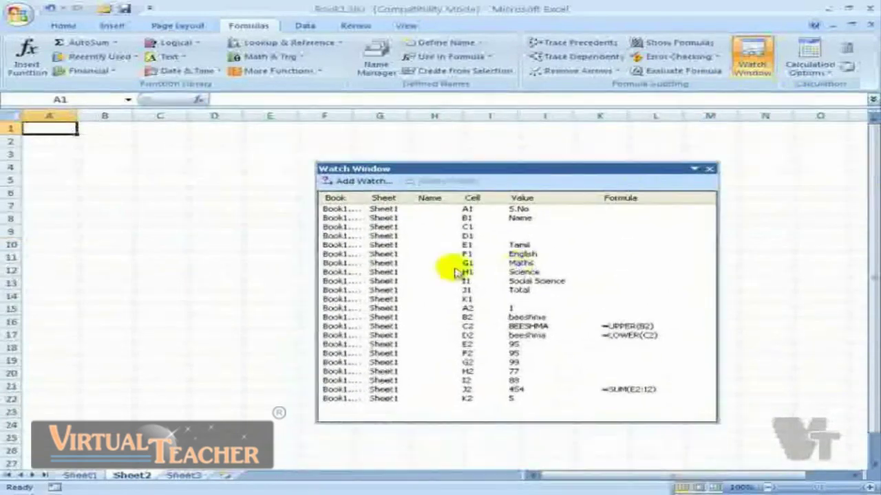
left_click(363, 182)
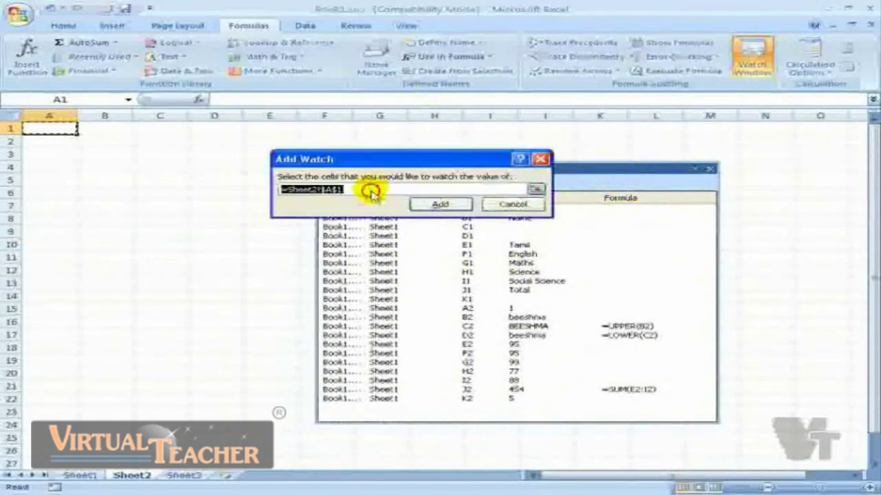
left_click(513, 204)
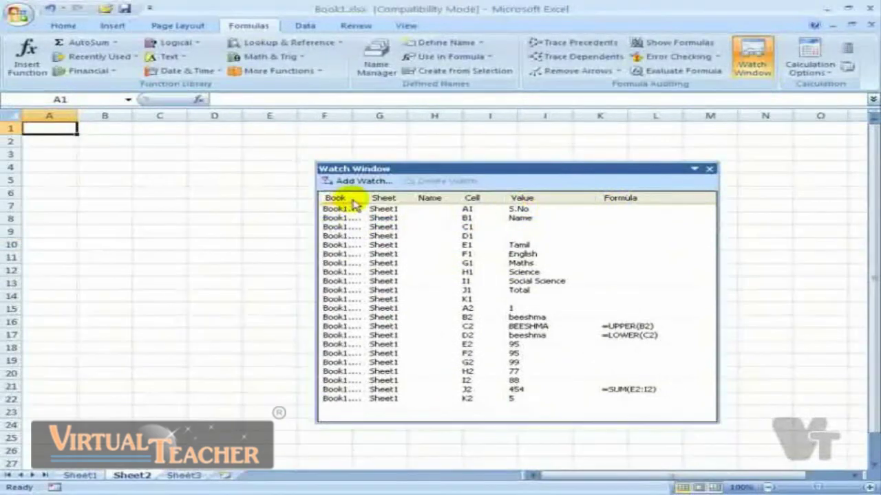
Select all the watched Sheet1 cells in the Watch Window and close the window.
left_click(337, 217)
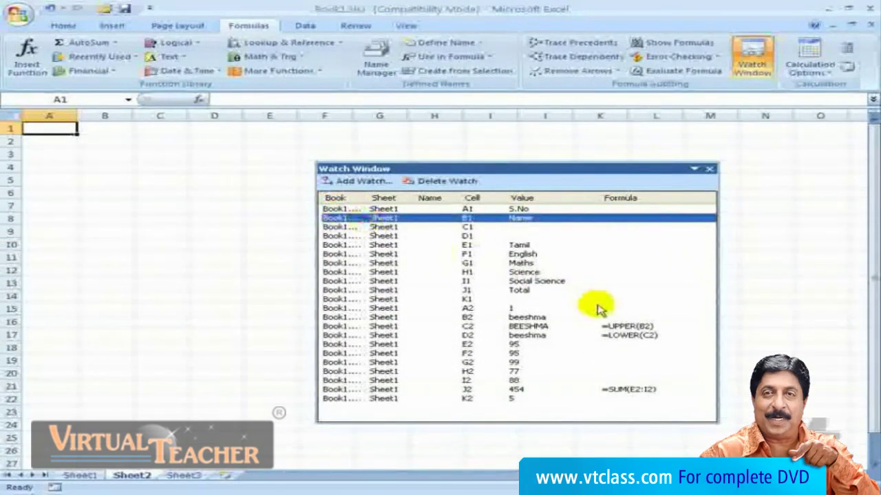
left_click_drag(680, 424, 491, 181)
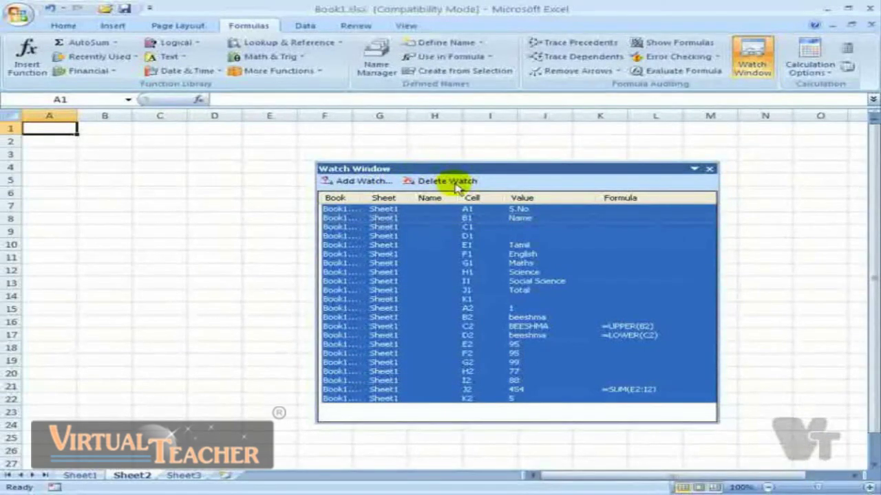
left_click(708, 169)
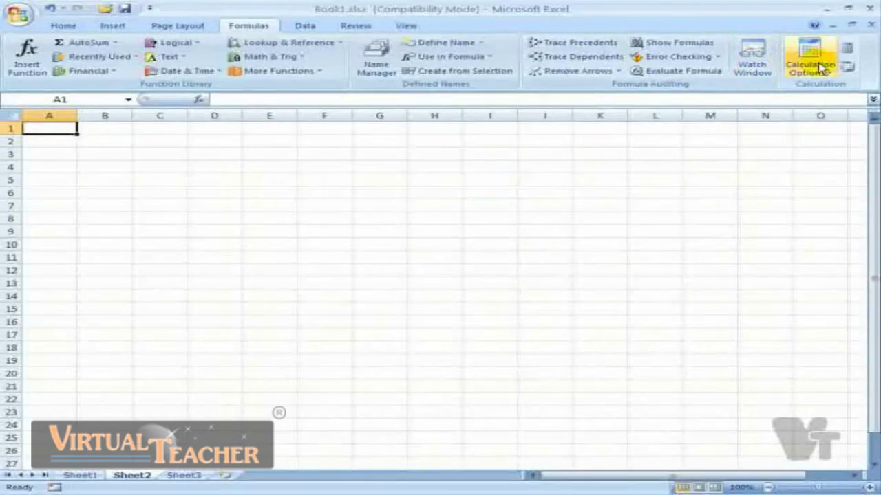